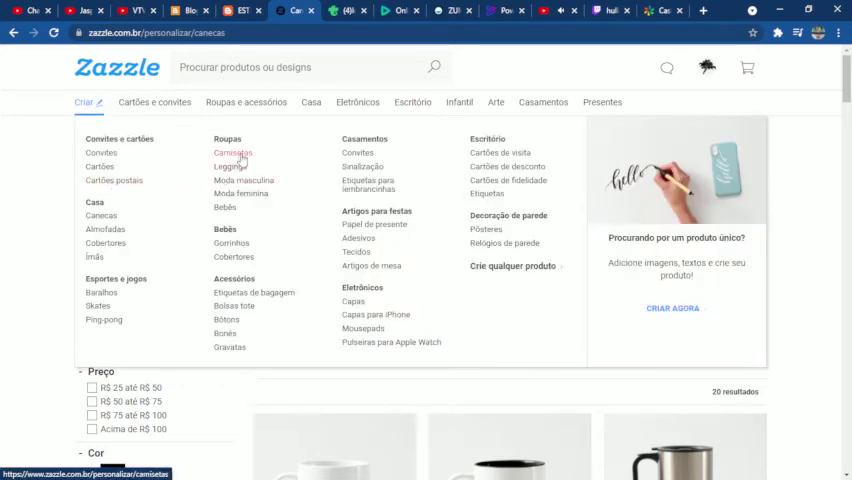
- Open the blank standard Postcard product from the Cartões postais listings
{"action": "left_click", "coordinate": [128, 183]}
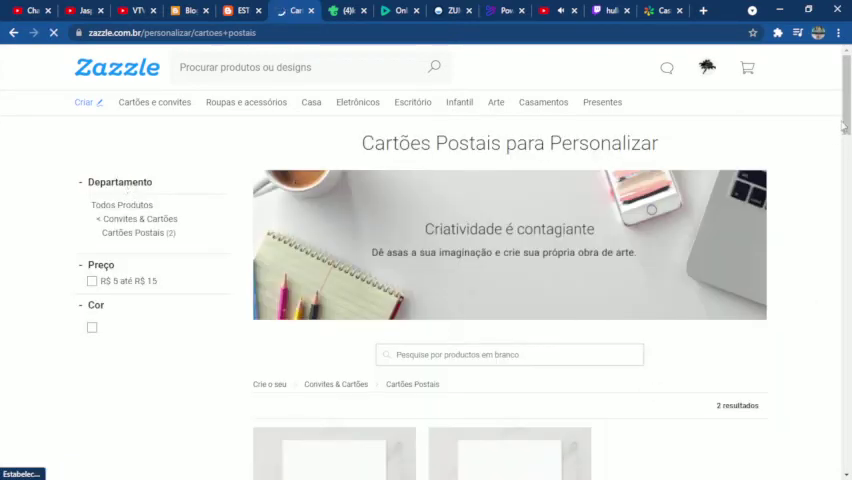
{"action": "scroll", "coordinate": [330, 317], "scroll_direction": "down", "scroll_amount": 5}
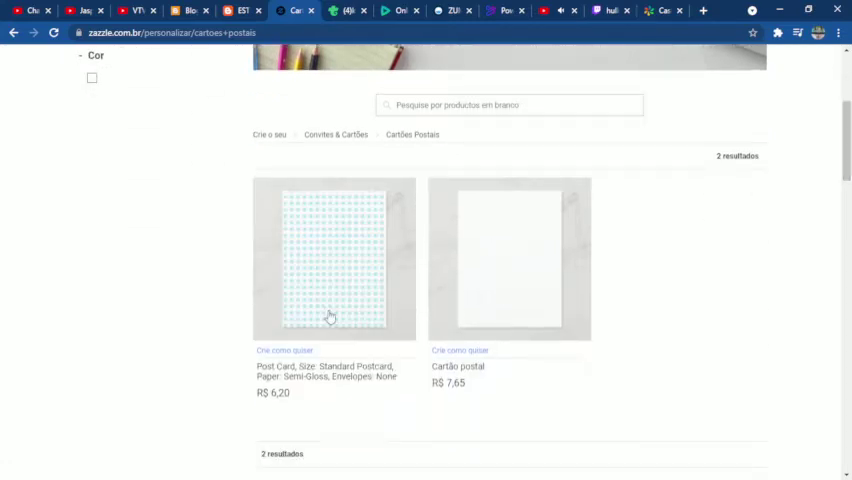
{"action": "left_click", "coordinate": [287, 356]}
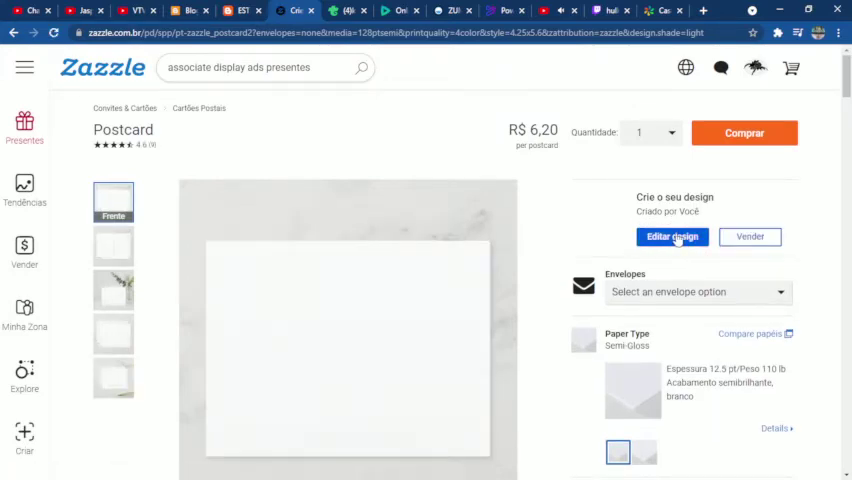
- Start editing the postcard and add a light grey circle and a purple background
{"action": "left_click", "coordinate": [672, 236]}
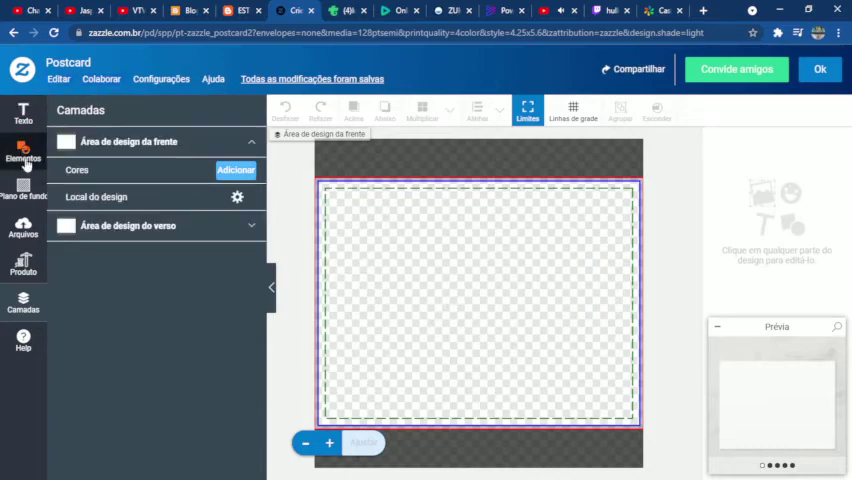
{"action": "left_click", "coordinate": [25, 155]}
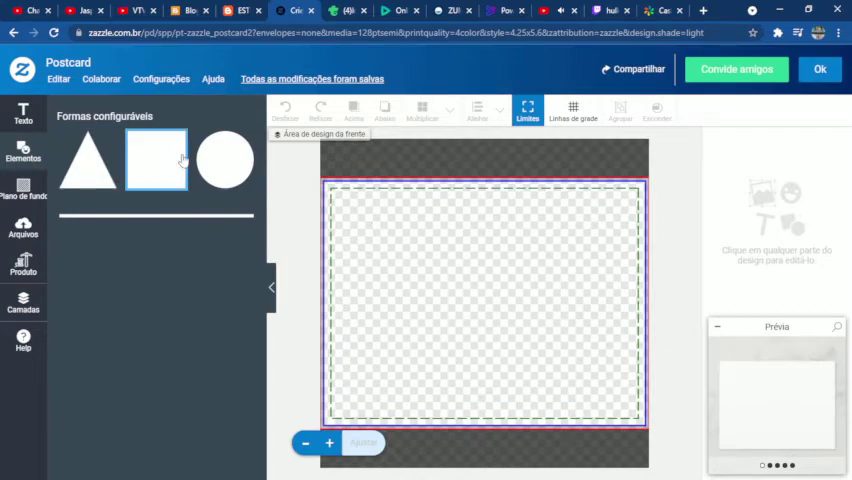
{"action": "left_click", "coordinate": [204, 167]}
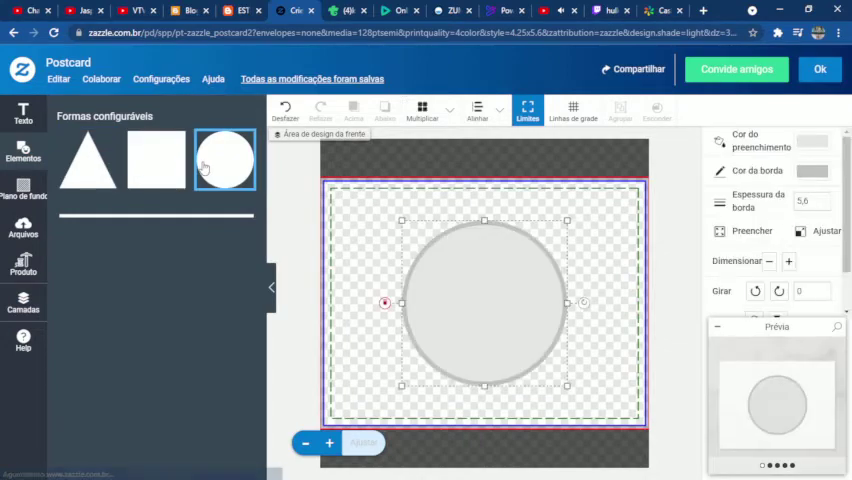
{"action": "left_click", "coordinate": [26, 185]}
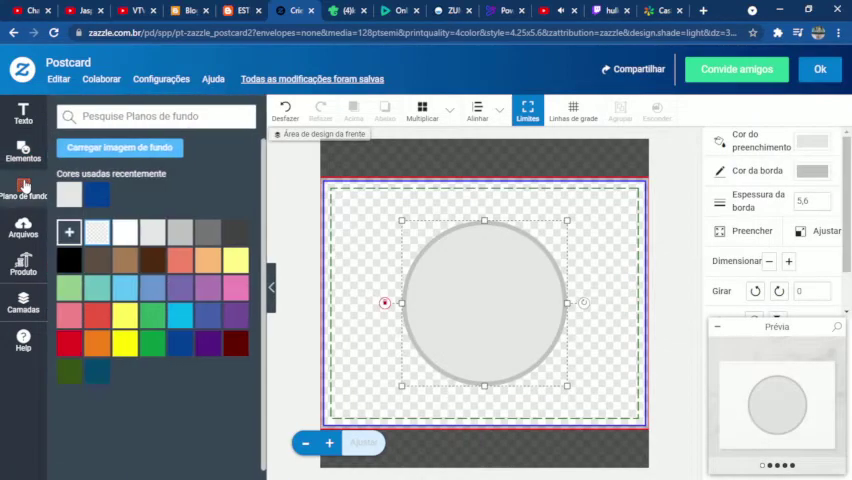
{"action": "left_click", "coordinate": [233, 315]}
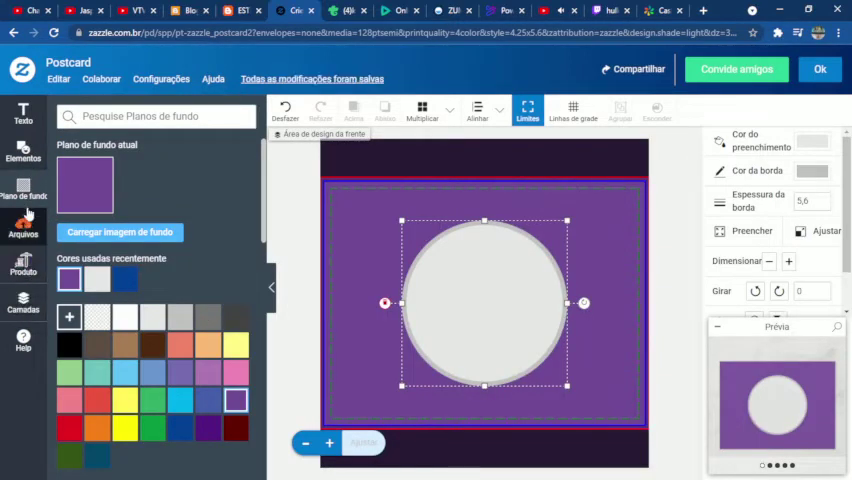
- Browse the Texto, Produto and Arquivos panels to reach the uploaded images
{"action": "left_click", "coordinate": [24, 114]}
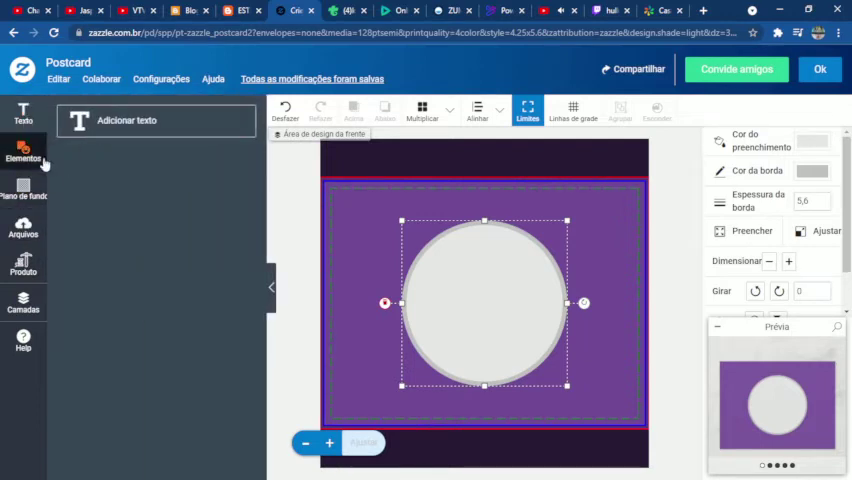
{"action": "left_click", "coordinate": [27, 268]}
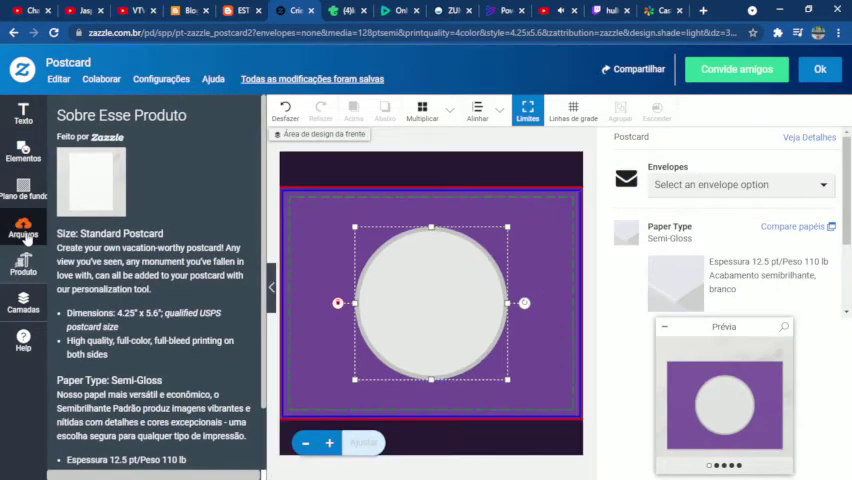
{"action": "left_click", "coordinate": [27, 232]}
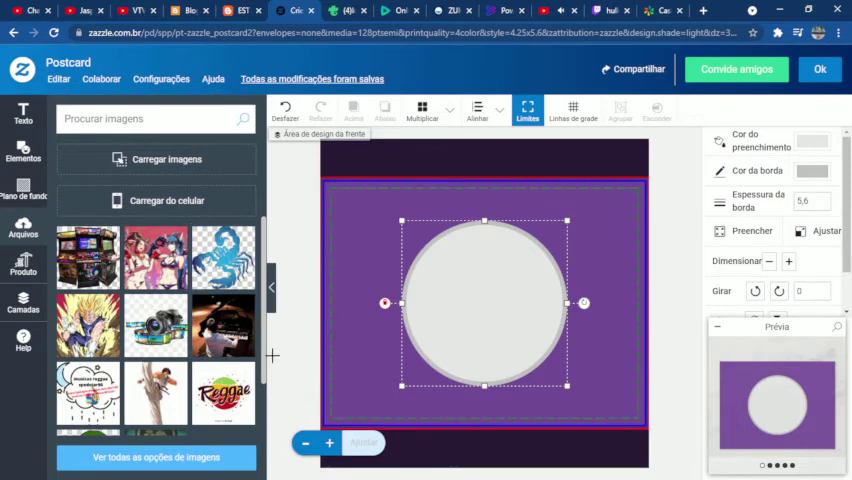
{"action": "mouse_move", "coordinate": [265, 300]}
{"action": "left_mouse_down"}
{"action": "mouse_move", "coordinate": [268, 375]}
{"action": "mouse_move", "coordinate": [272, 295]}
{"action": "mouse_move", "coordinate": [279, 399]}
{"action": "left_mouse_up"}
{"action": "left_click_drag", "start_coordinate": [283, 370], "coordinate": [278, 291]}
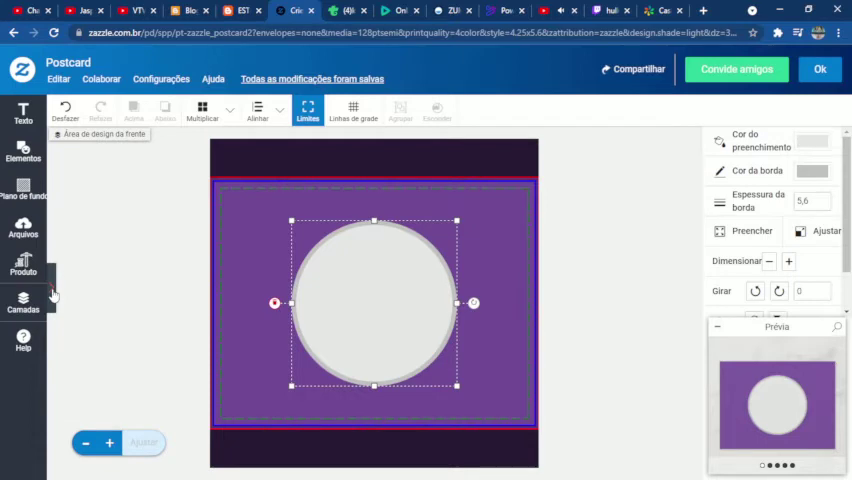
- Add the uploaded arcade machines photo, then shrink and centre it over the circle
{"action": "left_click", "coordinate": [53, 295]}
{"action": "left_click", "coordinate": [100, 262]}
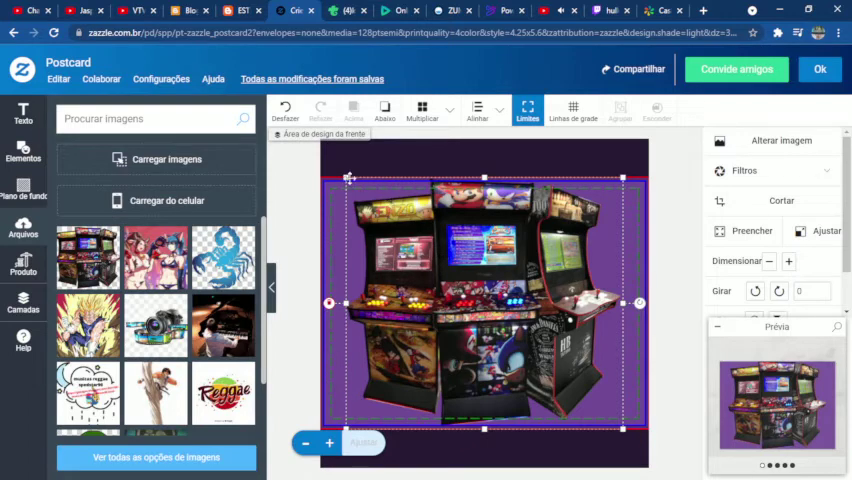
{"action": "left_click_drag", "start_coordinate": [346, 179], "coordinate": [373, 204]}
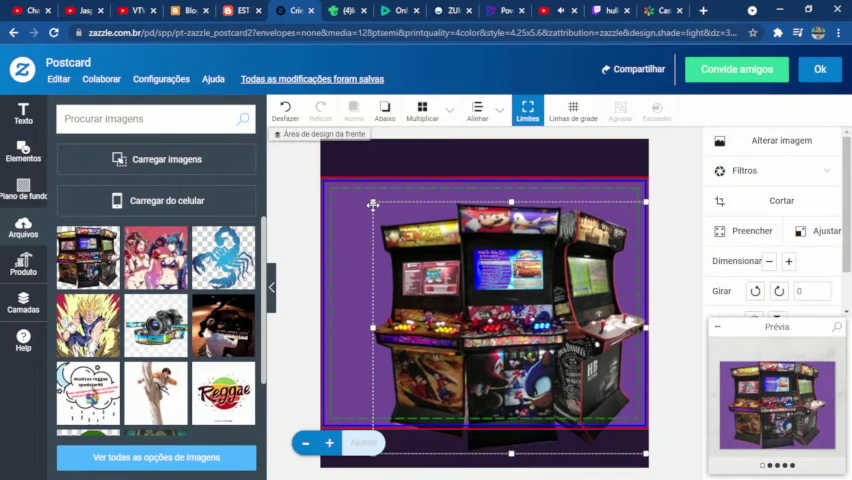
{"action": "mouse_move", "coordinate": [483, 255]}
{"action": "left_mouse_down"}
{"action": "mouse_move", "coordinate": [454, 234]}
{"action": "mouse_move", "coordinate": [459, 271]}
{"action": "mouse_move", "coordinate": [463, 265]}
{"action": "left_mouse_up"}
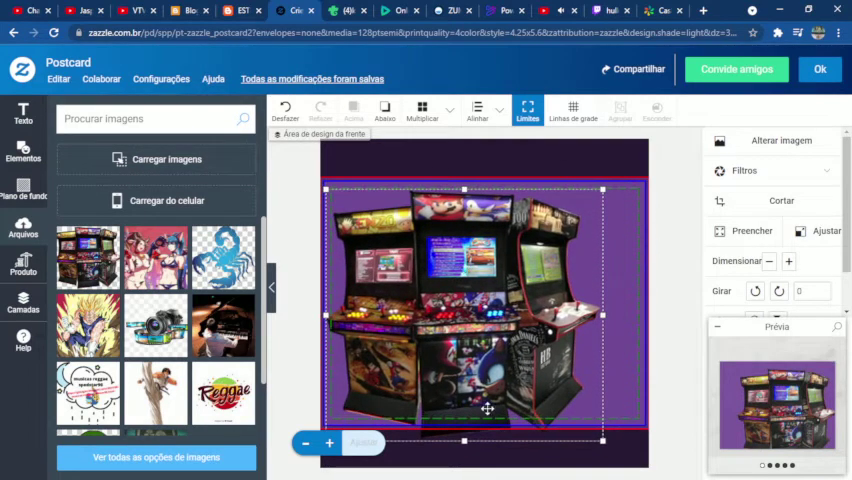
{"action": "left_click_drag", "start_coordinate": [488, 409], "coordinate": [482, 409]}
{"action": "left_click_drag", "start_coordinate": [464, 441], "coordinate": [463, 413]}
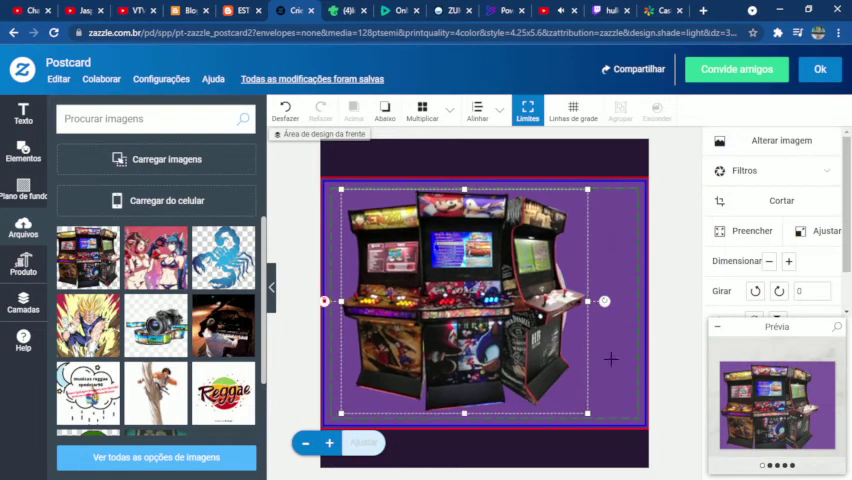
{"action": "left_click", "coordinate": [676, 305]}
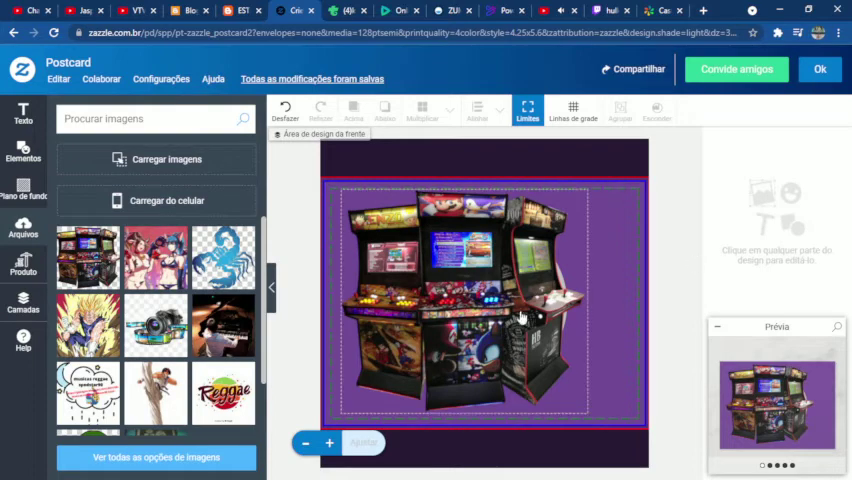
- Add the text 'acarde' and move it to the top-left of the postcard
{"action": "left_click", "coordinate": [18, 113]}
{"action": "left_click", "coordinate": [97, 119]}
{"action": "type", "text": "acarde"}
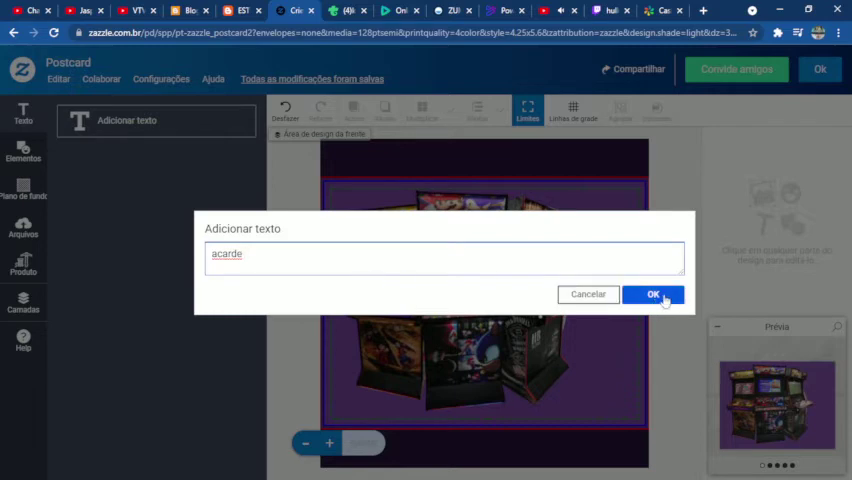
{"action": "left_click", "coordinate": [662, 296]}
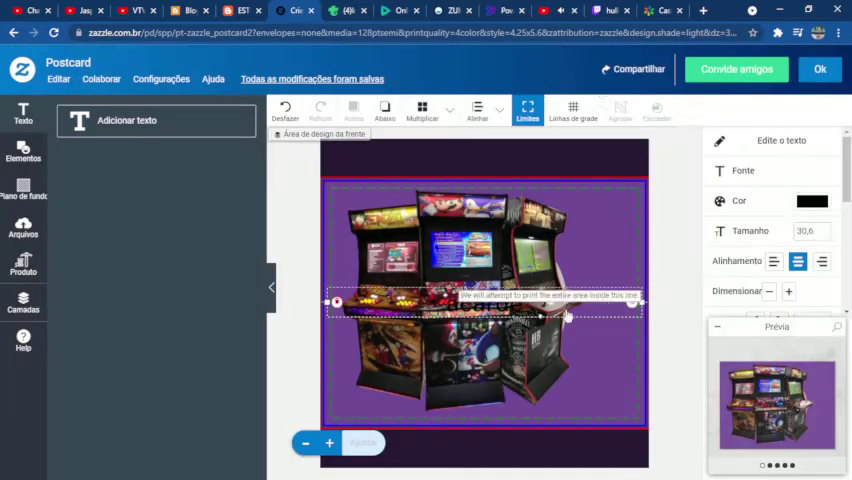
{"action": "left_click_drag", "start_coordinate": [430, 305], "coordinate": [425, 203]}
{"action": "type", "text": "acarde"}
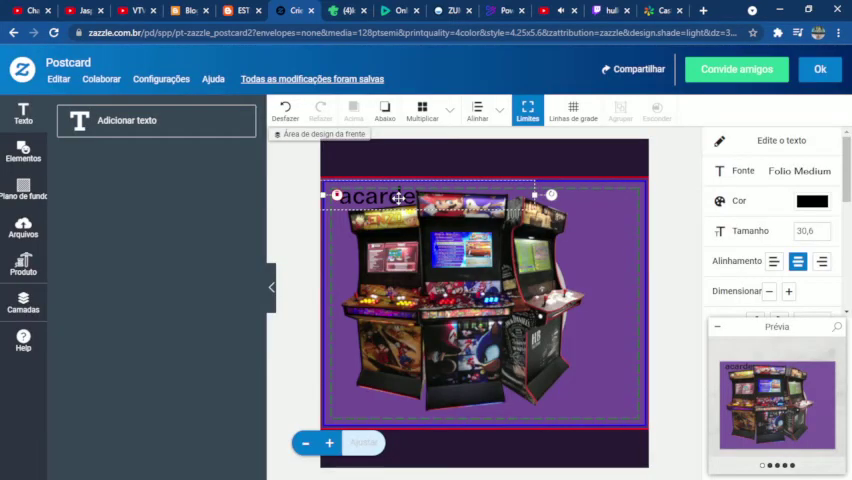
{"action": "left_click", "coordinate": [612, 279]}
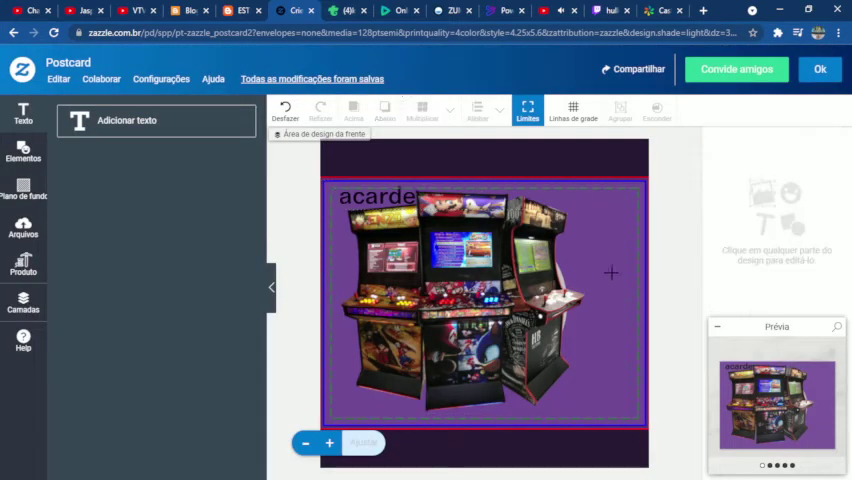
- Shrink the arcade photo slightly and reposition it below the text
{"action": "left_click", "coordinate": [498, 274]}
{"action": "left_click_drag", "start_coordinate": [498, 274], "coordinate": [490, 293]}
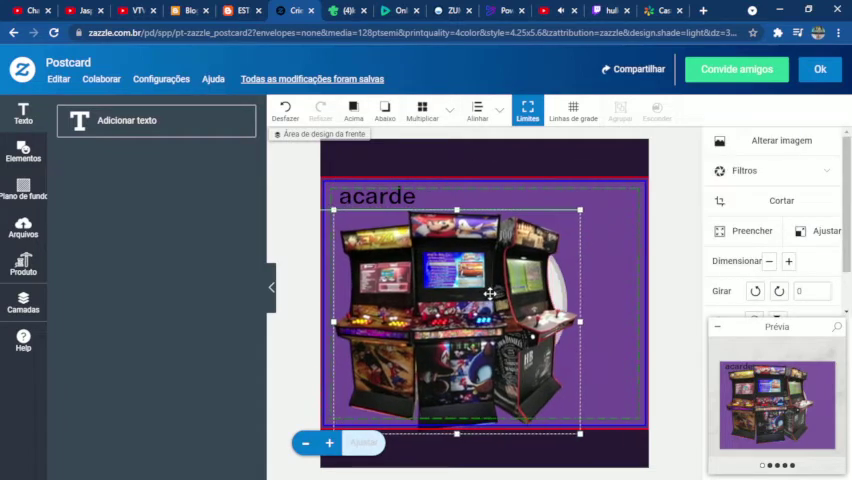
{"action": "left_click", "coordinate": [672, 304]}
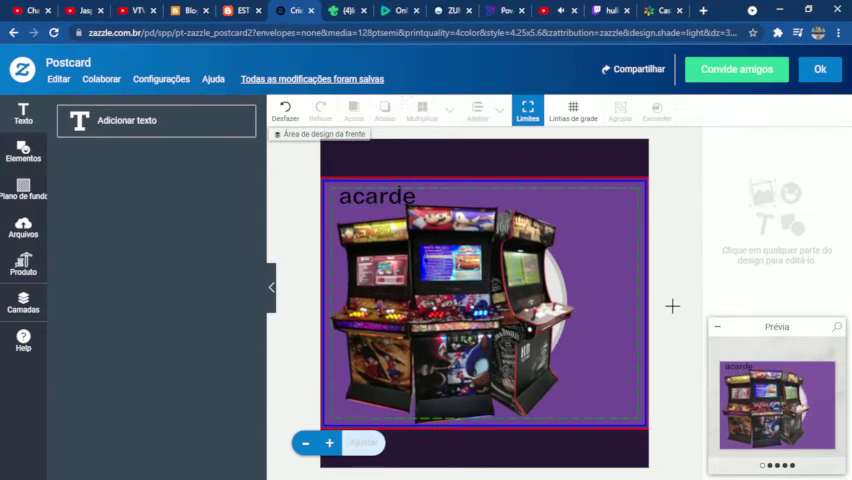
{"action": "mouse_move", "coordinate": [491, 243]}
{"action": "left_mouse_down"}
{"action": "mouse_move", "coordinate": [543, 265]}
{"action": "mouse_move", "coordinate": [484, 229]}
{"action": "left_mouse_up"}
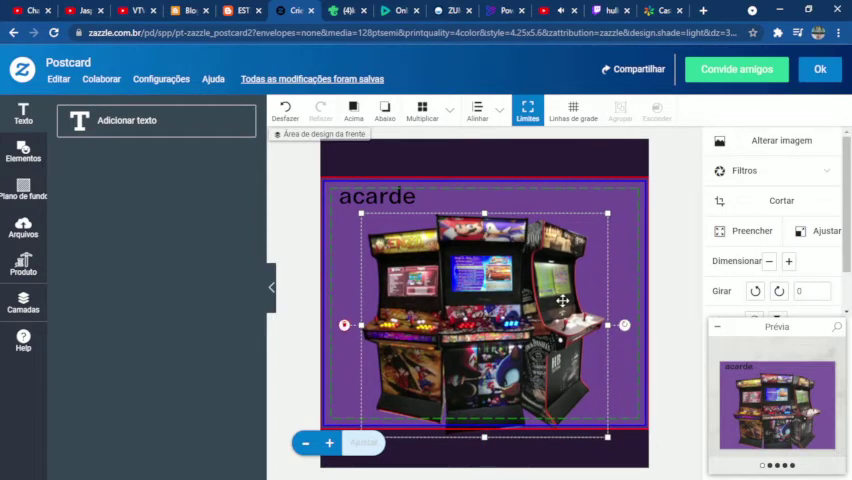
{"action": "left_click", "coordinate": [659, 296]}
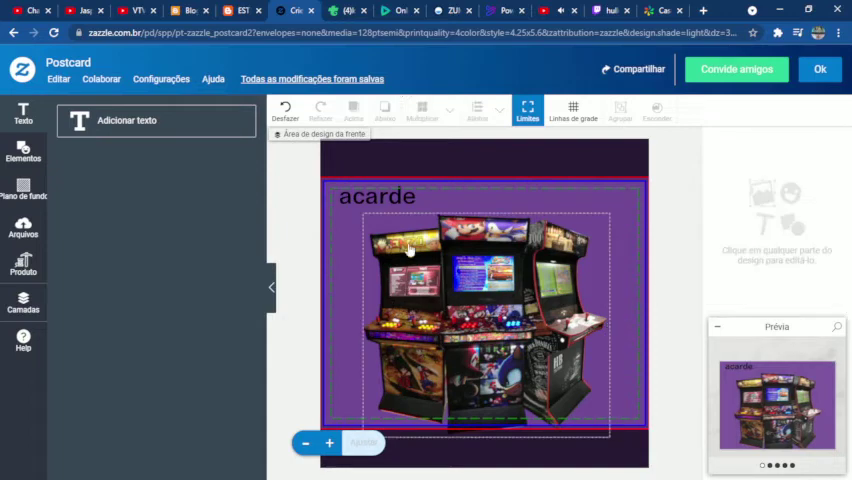
- Reword the heading to 'maquinas acarde', shift it right to fit, and dismiss the pop-up
{"action": "left_click", "coordinate": [378, 203]}
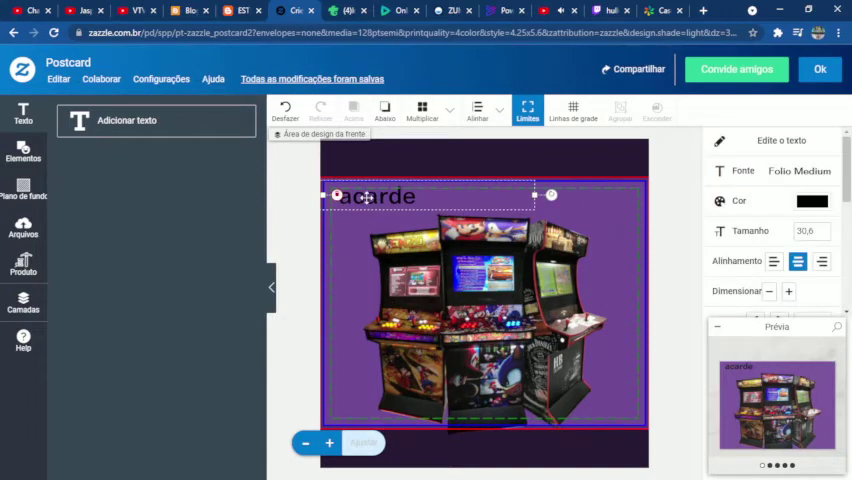
{"action": "double_click", "coordinate": [367, 197]}
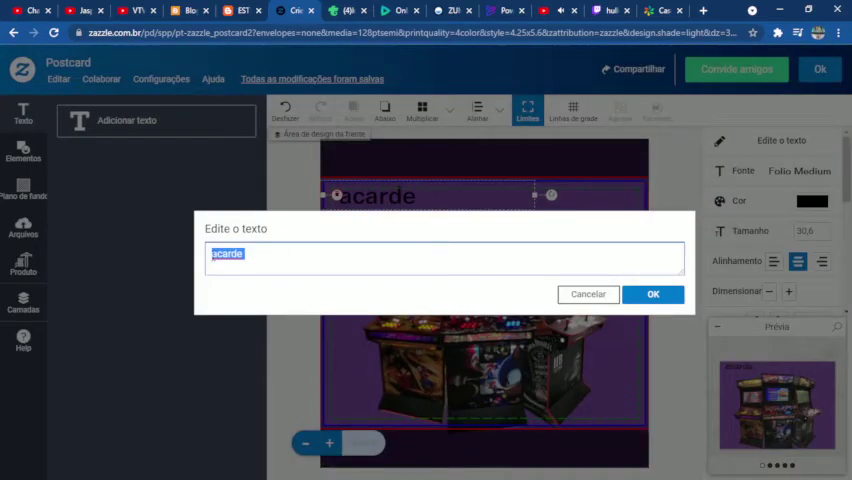
{"action": "left_click", "coordinate": [212, 256]}
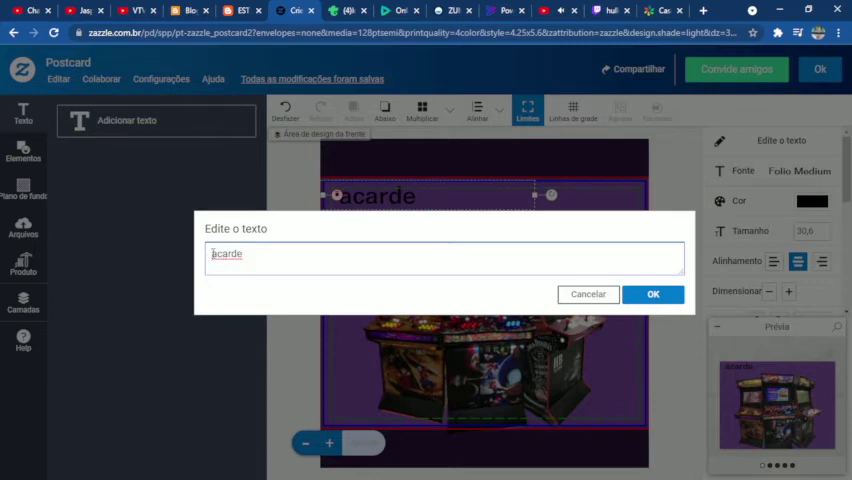
{"action": "type", "text": "maqyu"}
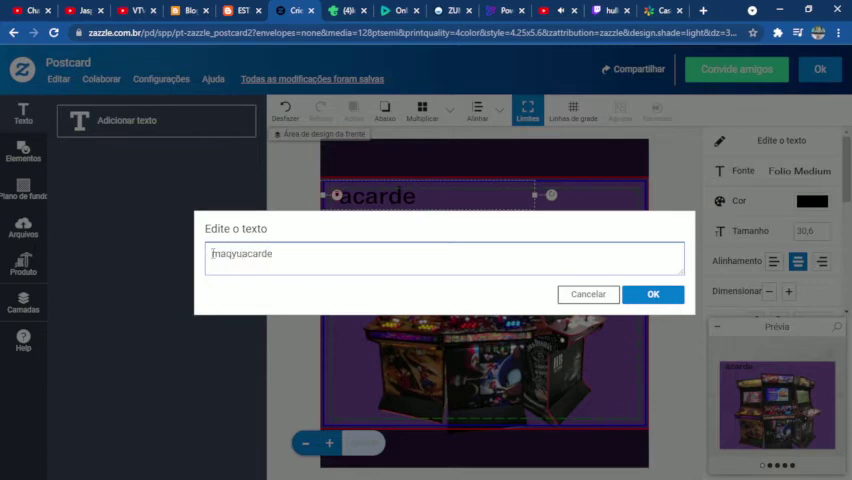
{"action": "key", "text": "BackSpace"}
{"action": "type", "text": "uinas"}
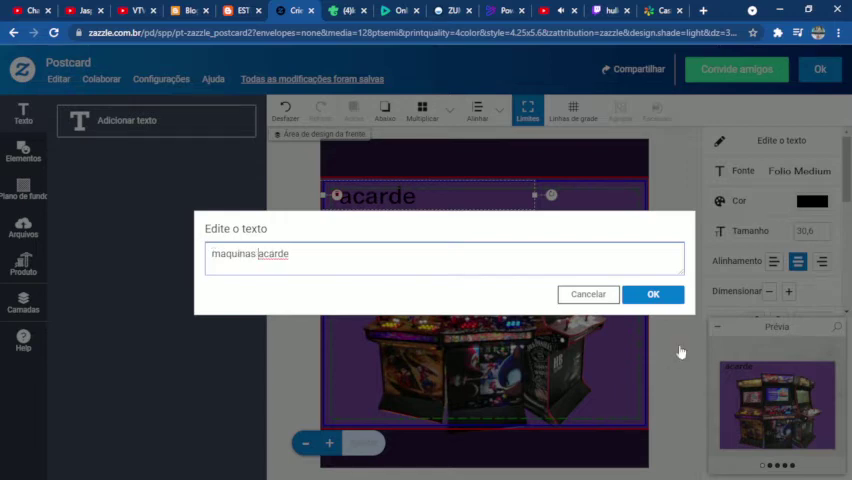
{"action": "left_click", "coordinate": [652, 294]}
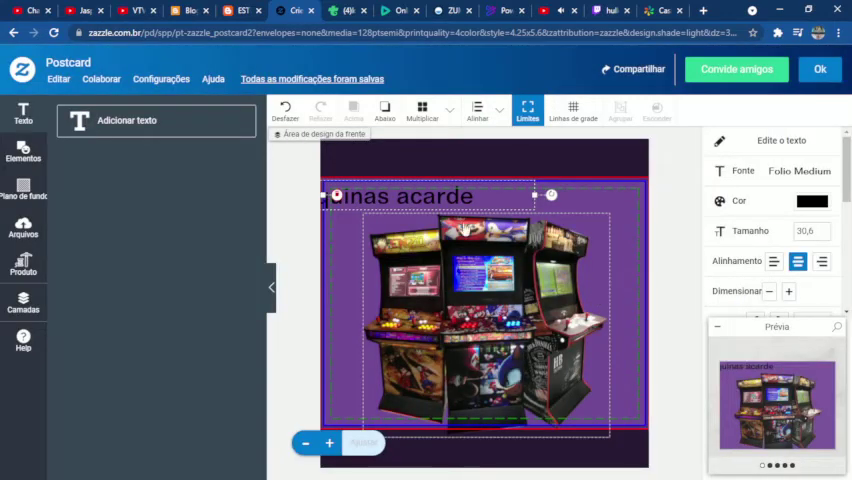
{"action": "left_click_drag", "start_coordinate": [437, 194], "coordinate": [509, 192]}
{"action": "left_click", "coordinate": [774, 379]}
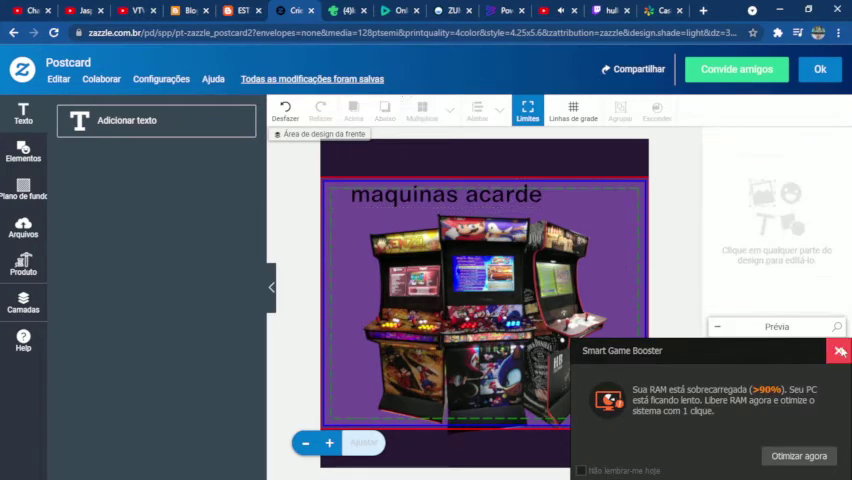
{"action": "left_click", "coordinate": [838, 350]}
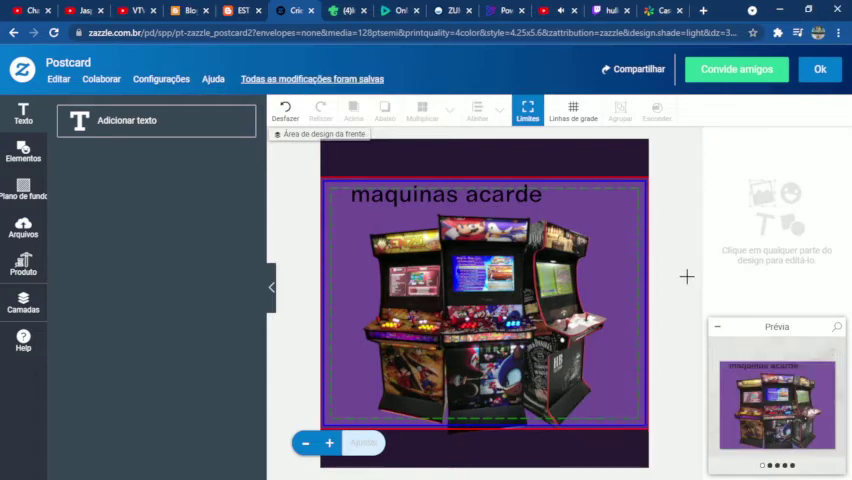
- Start a sale listing titled 'cartao maquinas acarde' in Convites & Cartões > Cartões
{"action": "left_click", "coordinate": [824, 72]}
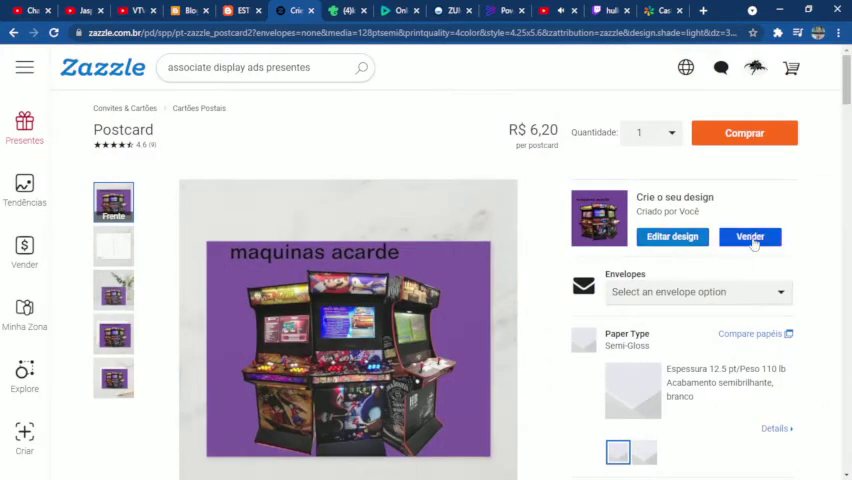
{"action": "left_click", "coordinate": [754, 243]}
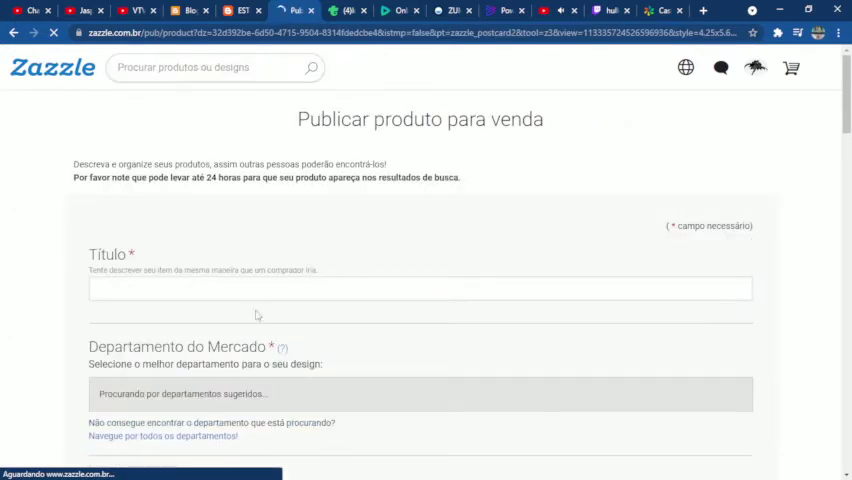
{"action": "left_click", "coordinate": [241, 296]}
{"action": "type", "text": "cartao maquinas acarde"}
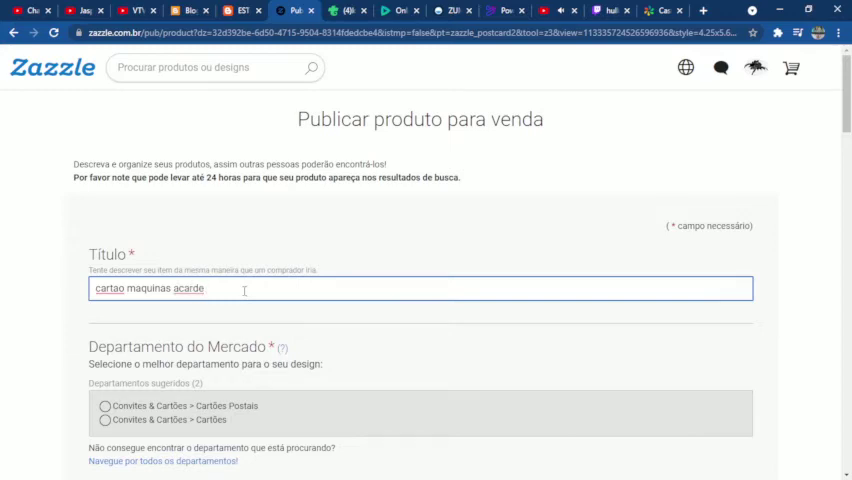
{"action": "left_click", "coordinate": [125, 421]}
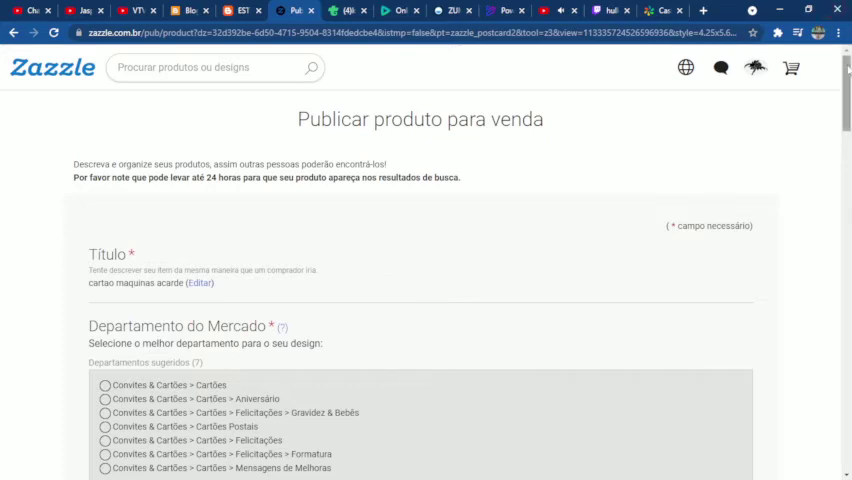
{"action": "scroll", "coordinate": [420, 300], "scroll_direction": "down", "scroll_amount": 2}
{"action": "scroll", "coordinate": [100, 260], "scroll_direction": "down", "scroll_amount": 1}
{"action": "left_click", "coordinate": [104, 258]}
- Paste the tutorial text into the listing's Descrição box
{"action": "left_click", "coordinate": [143, 321]}
{"action": "right_click", "coordinate": [150, 335]}
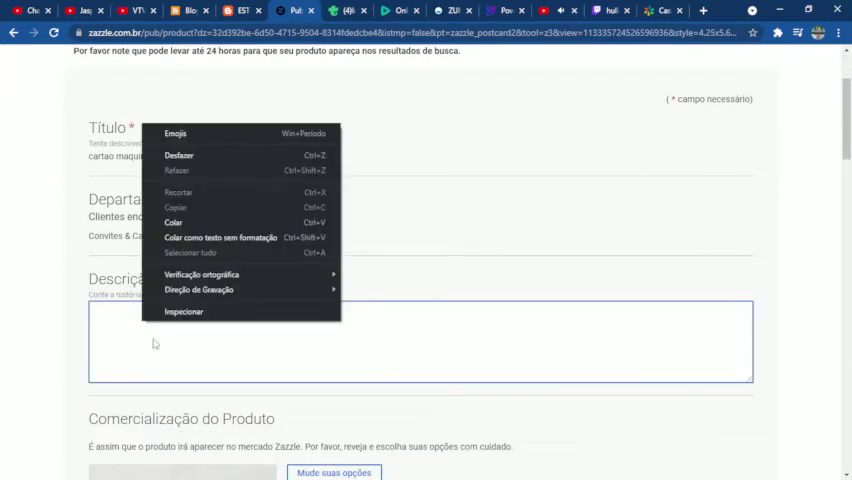
{"action": "left_click", "coordinate": [213, 235]}
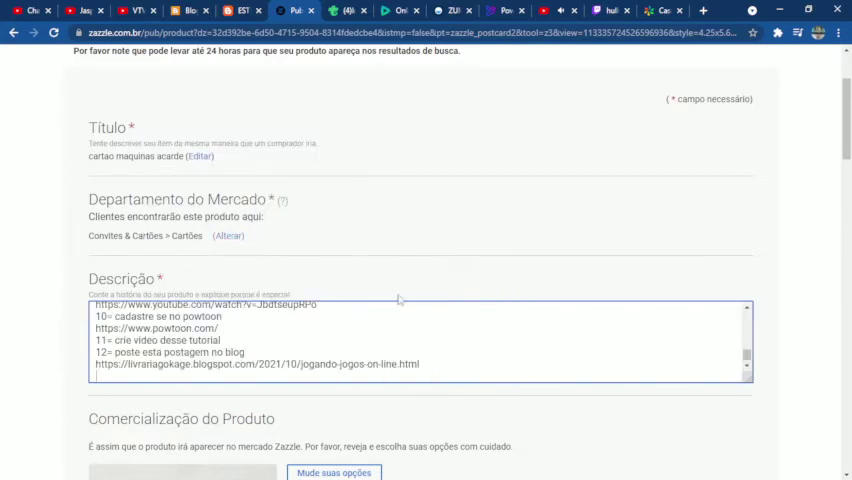
{"action": "scroll", "coordinate": [437, 293], "scroll_direction": "up", "scroll_amount": 3}
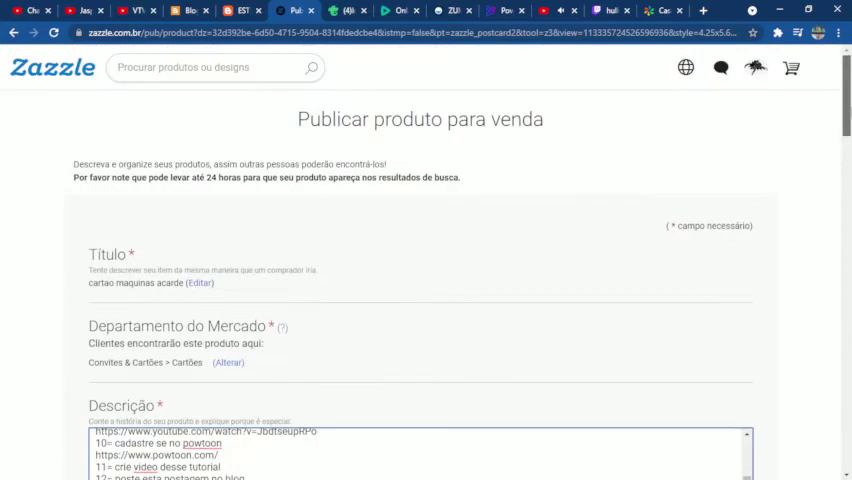
- Copy the title 'cartao maquinas acarde' for reuse in the tags field
{"action": "left_click_drag", "start_coordinate": [88, 283], "coordinate": [185, 283]}
{"action": "key", "text": "ctrl+c"}
{"action": "right_click", "coordinate": [184, 285]}
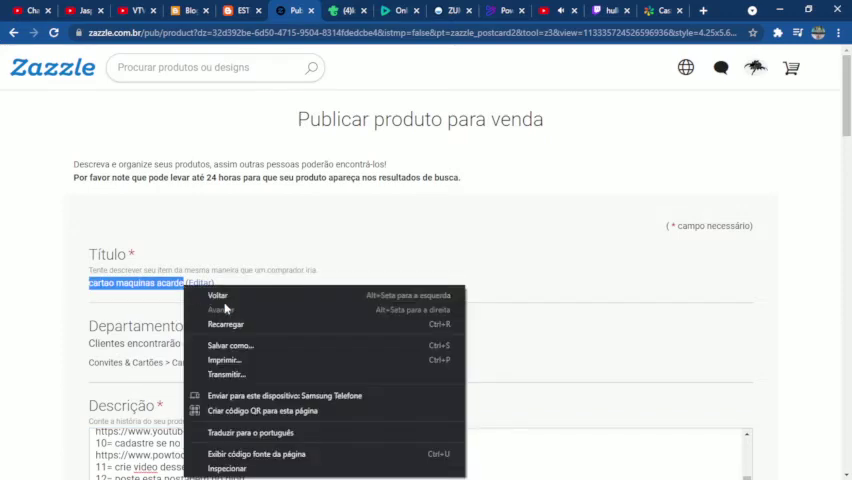
{"action": "key", "text": "Escape"}
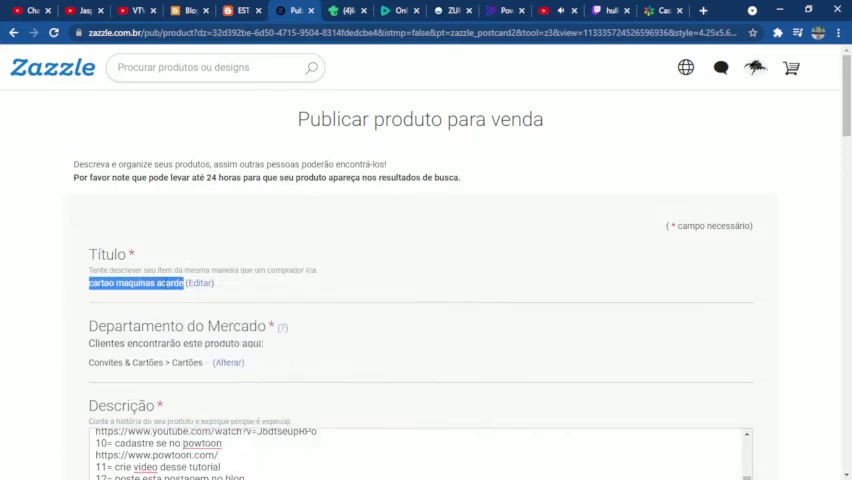
{"action": "right_click", "coordinate": [168, 287]}
{"action": "left_click", "coordinate": [190, 293]}
{"action": "scroll", "coordinate": [420, 300], "scroll_direction": "down", "scroll_amount": 10}
{"action": "scroll", "coordinate": [420, 300], "scroll_direction": "down", "scroll_amount": 3}
{"action": "scroll", "coordinate": [420, 300], "scroll_direction": "up", "scroll_amount": 5}
{"action": "scroll", "coordinate": [420, 300], "scroll_direction": "down", "scroll_amount": 3}
{"action": "scroll", "coordinate": [88, 394], "scroll_direction": "down", "scroll_amount": 4}
{"action": "scroll", "coordinate": [88, 394], "scroll_direction": "up", "scroll_amount": 3}
{"action": "scroll", "coordinate": [88, 394], "scroll_direction": "up", "scroll_amount": 1}
{"action": "left_click", "coordinate": [100, 344]}
- Add the tags cartao, maquinas, acarde and jogos
{"action": "right_click", "coordinate": [177, 342]}
{"action": "left_click", "coordinate": [213, 257]}
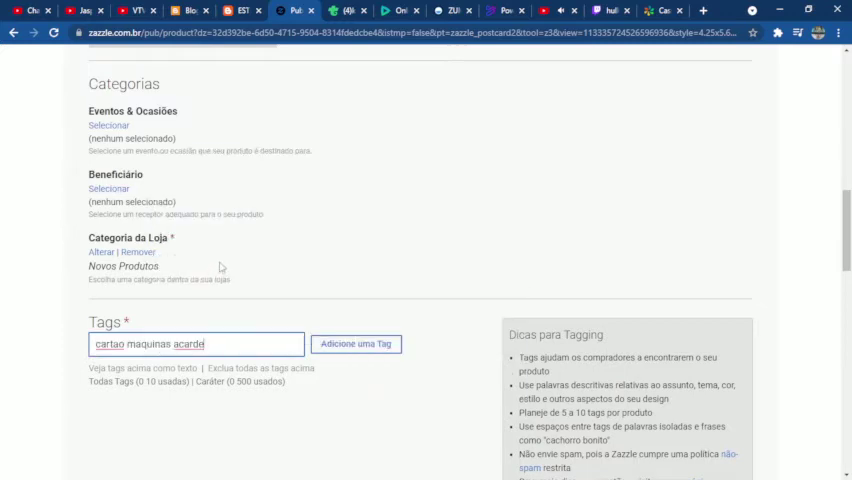
{"action": "type", "text": "jogos"}
{"action": "key", "text": "Return"}
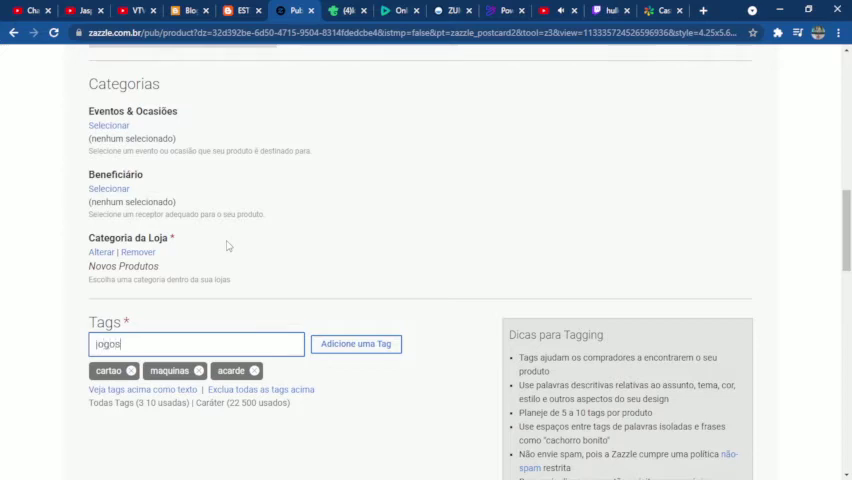
{"action": "key", "text": "Return"}
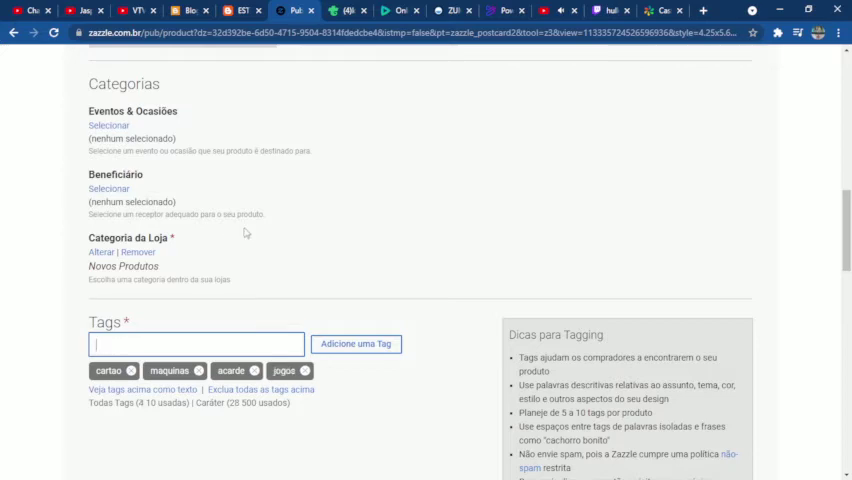
- Set recipient to Para todos > Colega de Trabalho and keep store category Novos Produtos
{"action": "left_click", "coordinate": [118, 189]}
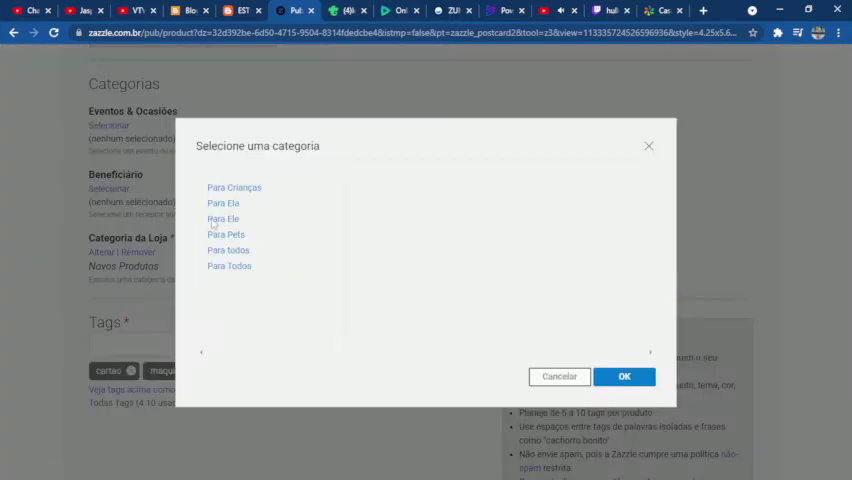
{"action": "left_click", "coordinate": [229, 252]}
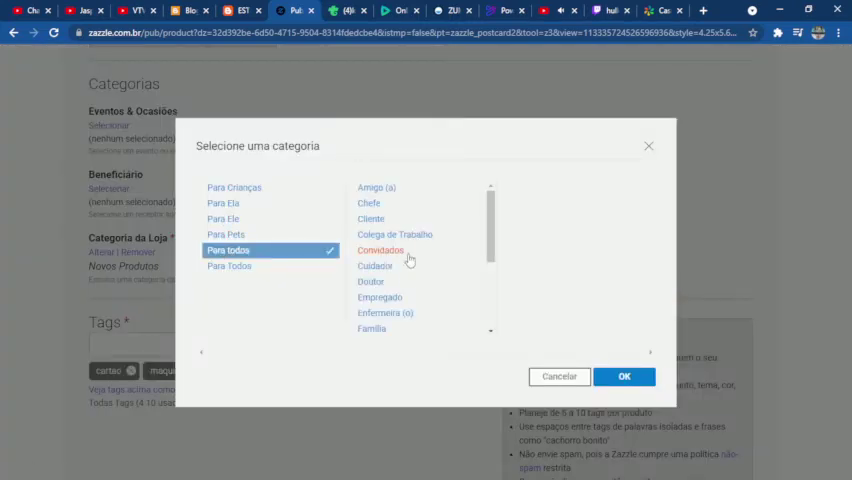
{"action": "left_click", "coordinate": [400, 235]}
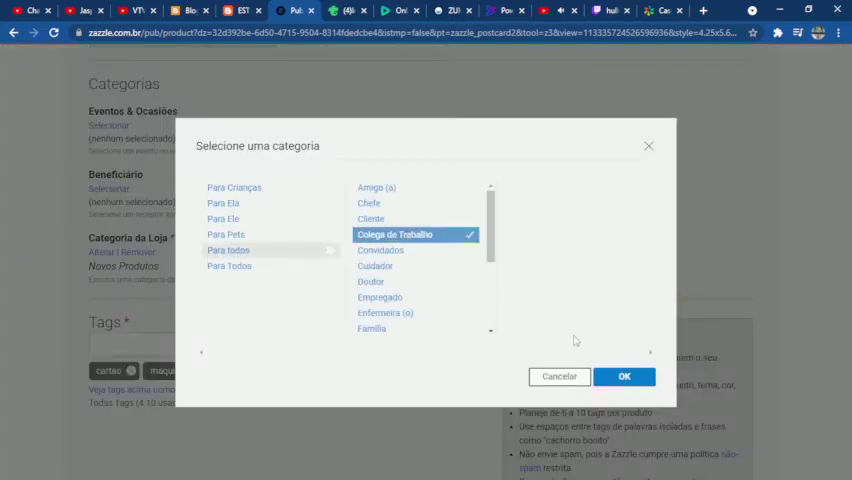
{"action": "left_click", "coordinate": [624, 376]}
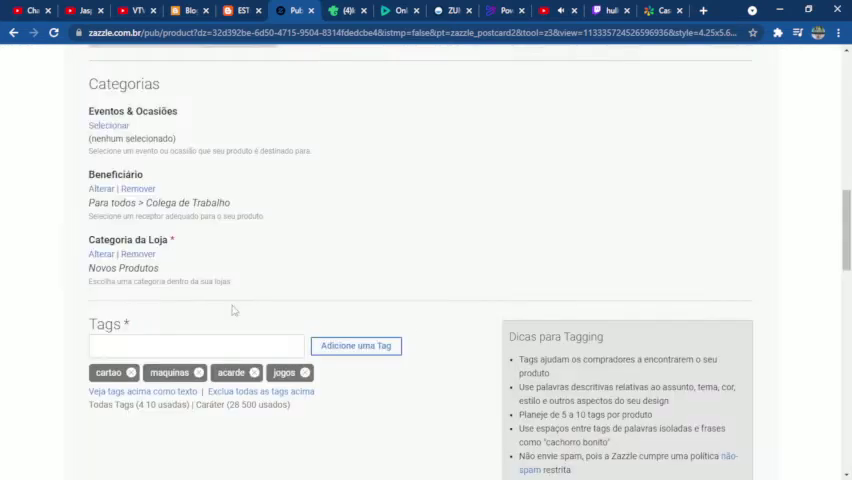
{"action": "left_click", "coordinate": [92, 256]}
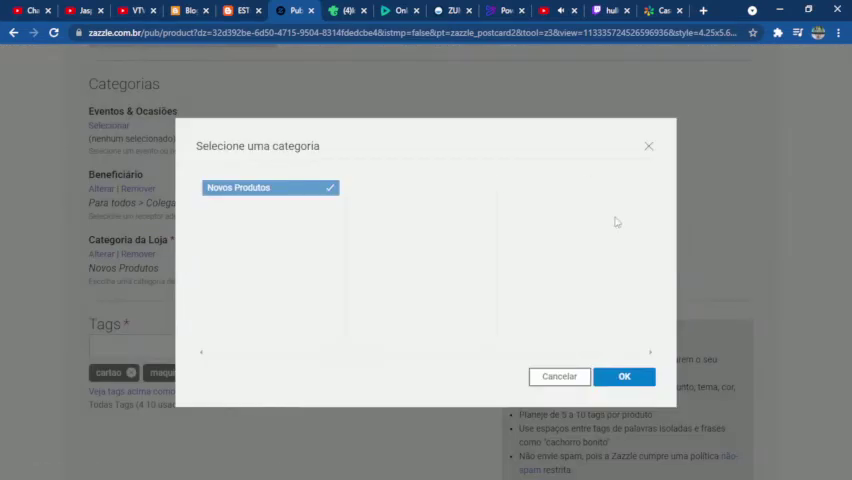
{"action": "left_click", "coordinate": [624, 376]}
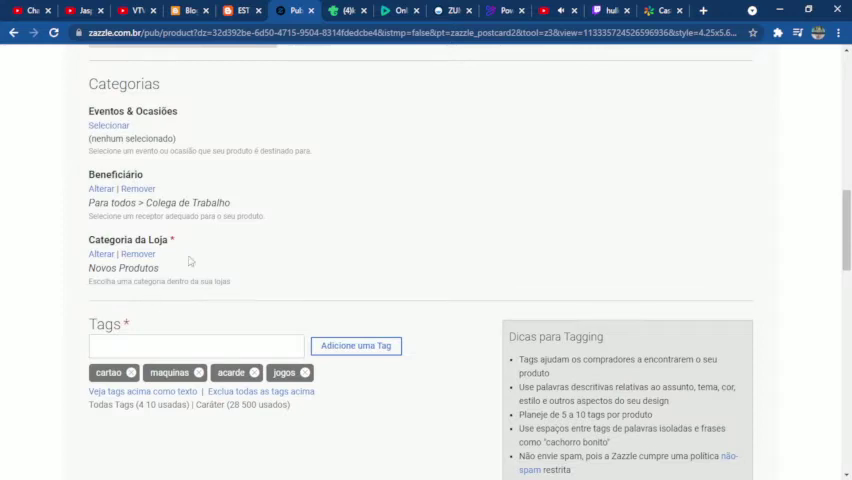
{"action": "scroll", "coordinate": [210, 339], "scroll_direction": "up", "scroll_amount": 2}
{"action": "scroll", "coordinate": [190, 290], "scroll_direction": "up", "scroll_amount": 1}
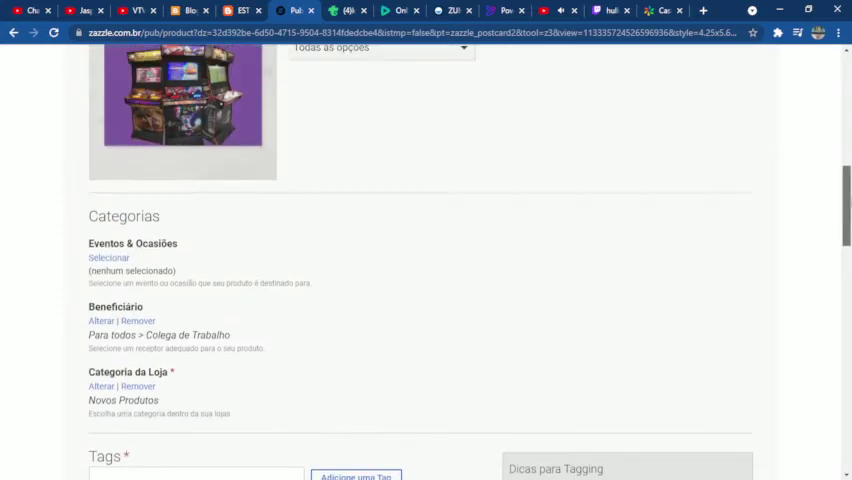
- Set the event category to Outra > Eventos Atuais
{"action": "left_click", "coordinate": [101, 258]}
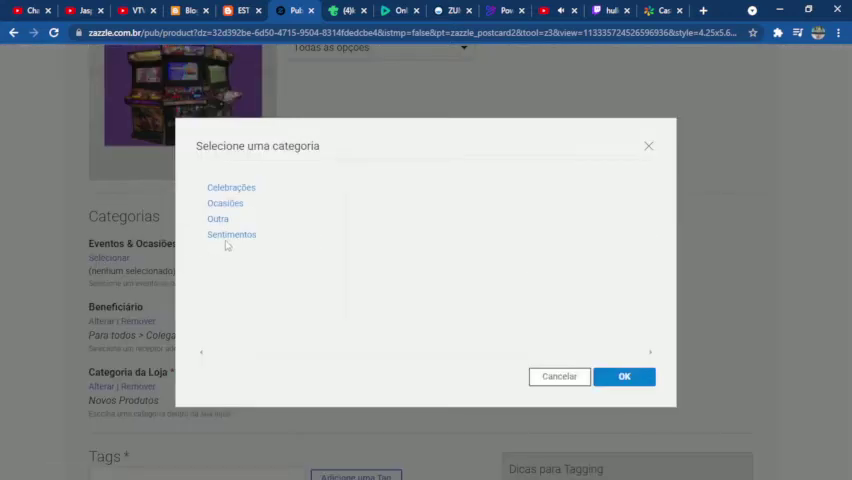
{"action": "left_click", "coordinate": [218, 219]}
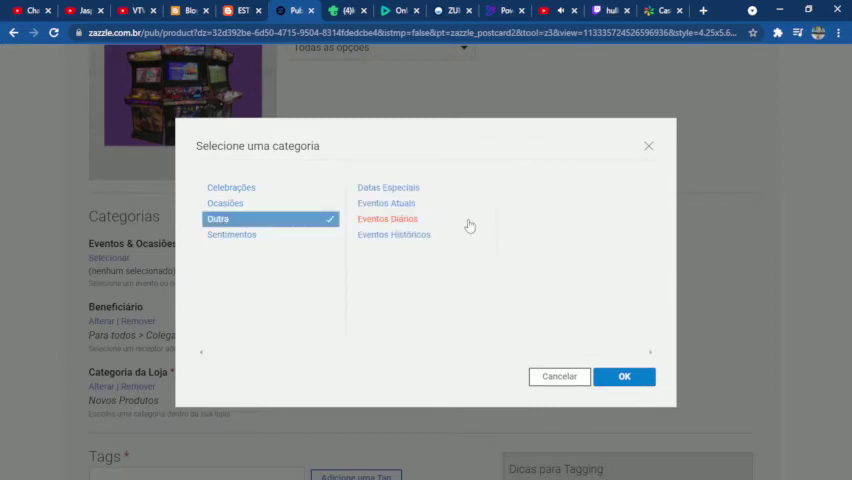
{"action": "left_click", "coordinate": [385, 203]}
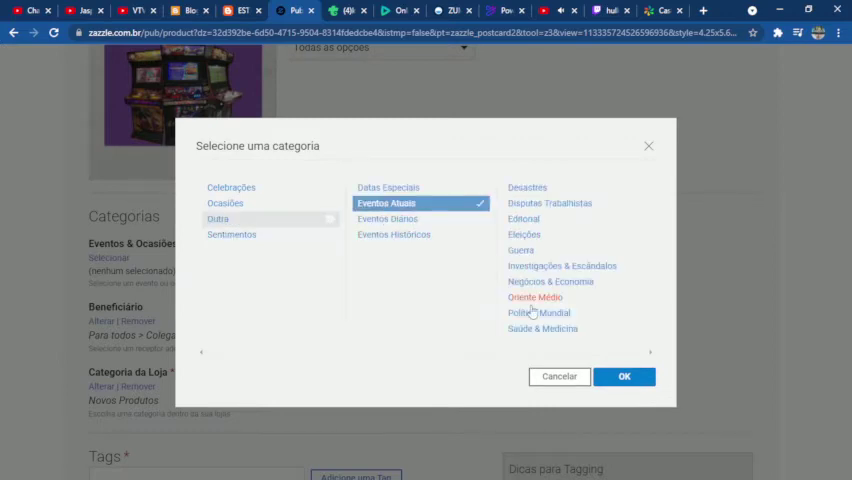
{"action": "left_click", "coordinate": [605, 376]}
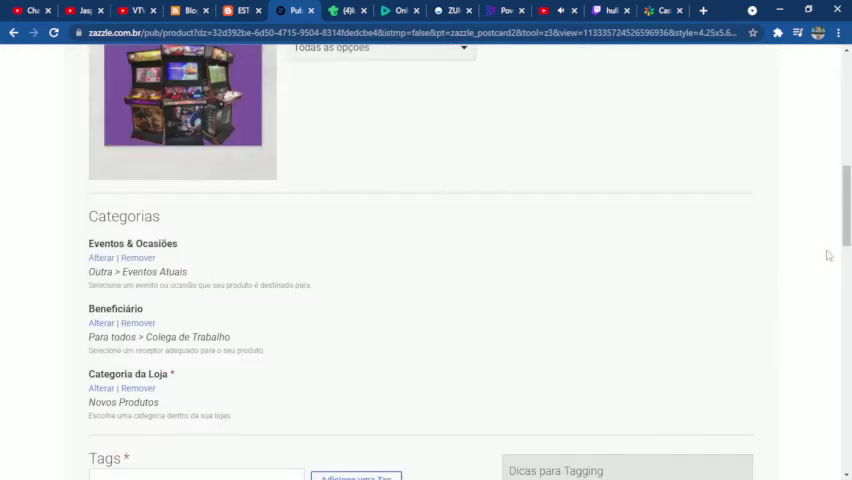
{"action": "scroll", "coordinate": [828, 253], "scroll_direction": "up", "scroll_amount": 3}
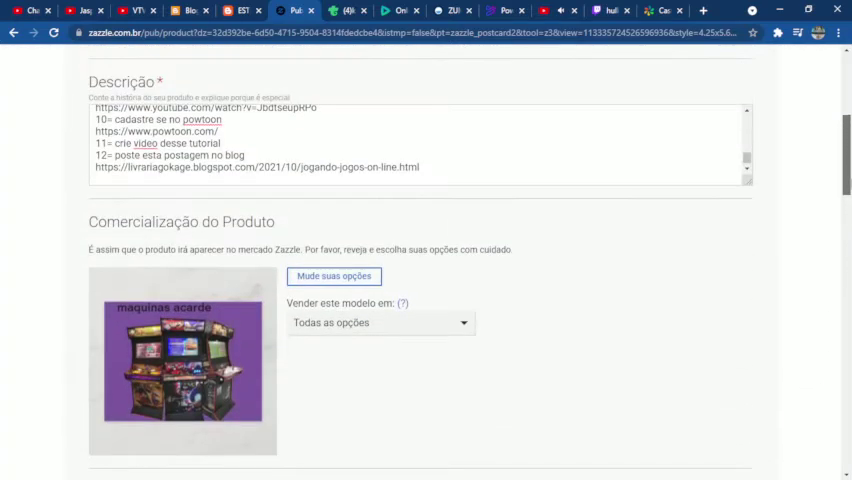
{"action": "scroll", "coordinate": [483, 306], "scroll_direction": "down", "scroll_amount": 1}
- Keep the design on all product options and add 'cartao maquinas acarde' atop the description
{"action": "left_click", "coordinate": [420, 262]}
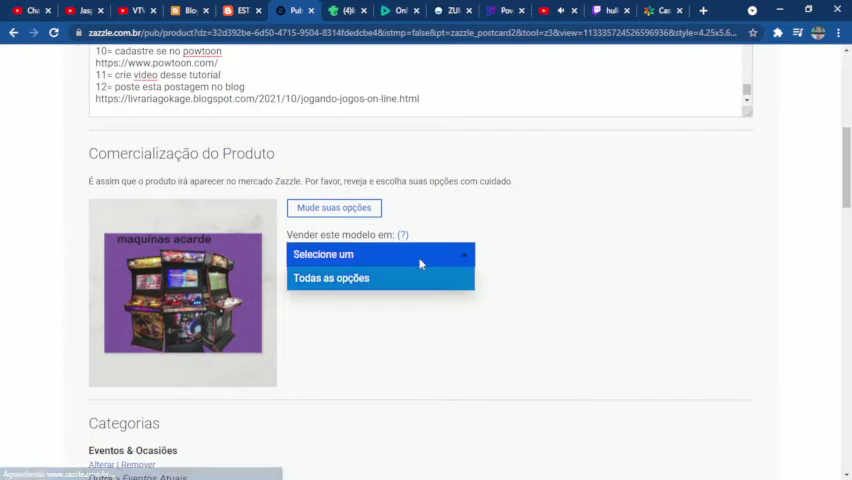
{"action": "left_click", "coordinate": [346, 279]}
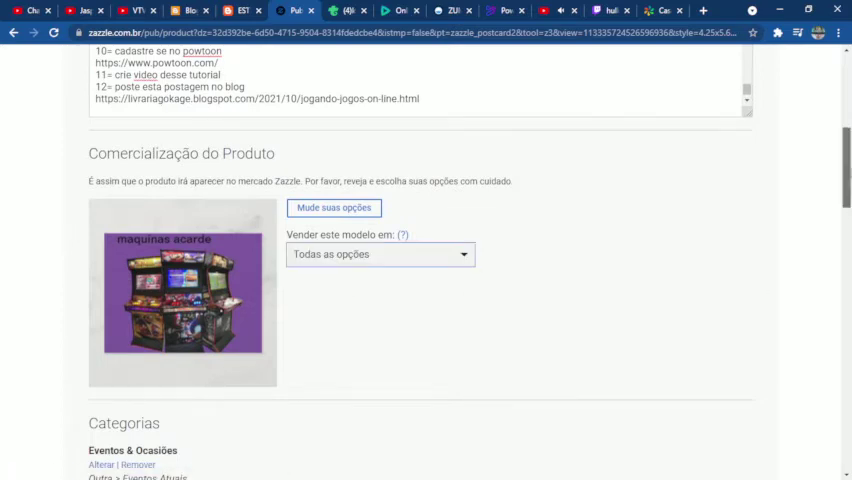
{"action": "scroll", "coordinate": [851, 241], "scroll_direction": "up", "scroll_amount": 1}
{"action": "scroll", "coordinate": [851, 241], "scroll_direction": "up", "scroll_amount": 2}
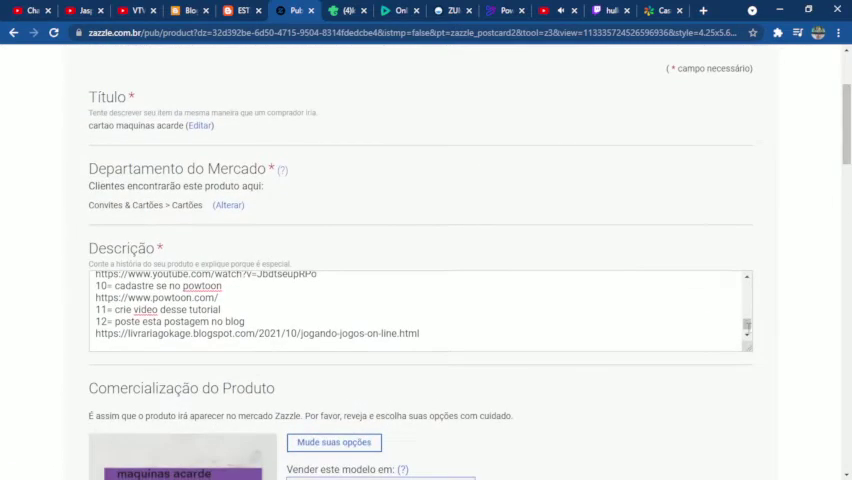
{"action": "left_click_drag", "start_coordinate": [746, 327], "coordinate": [746, 287]}
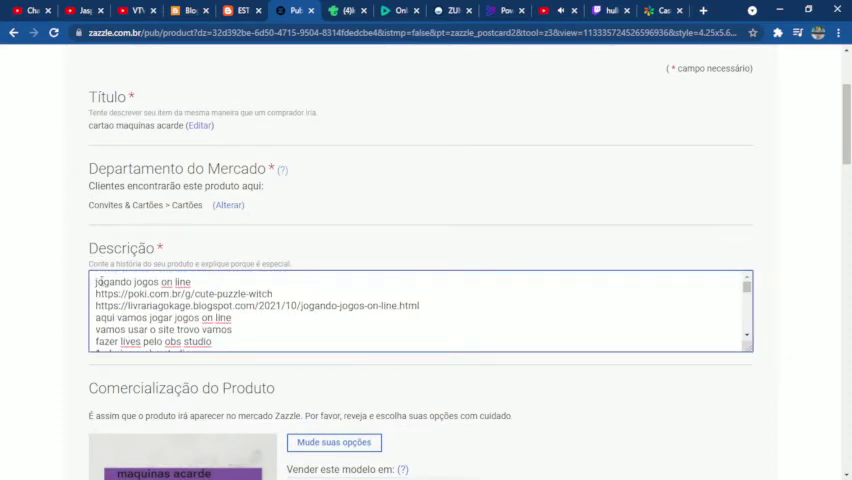
{"action": "key", "text": "Return"}
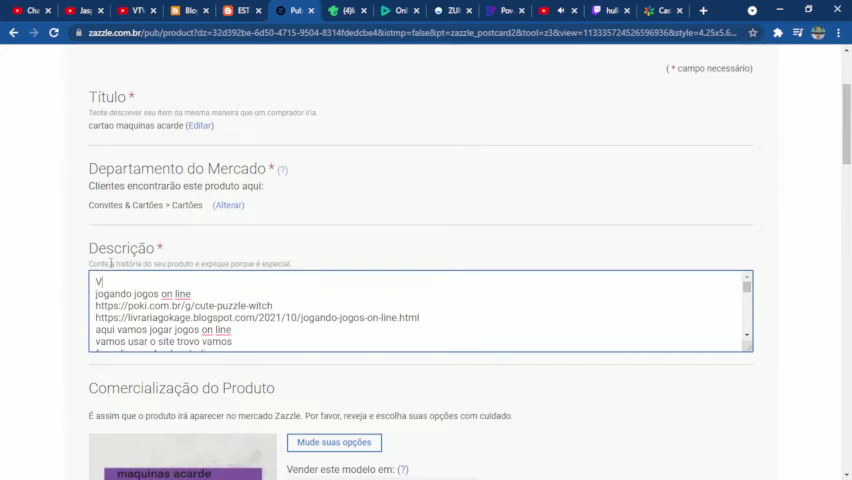
{"action": "key", "text": "ctrl+v"}
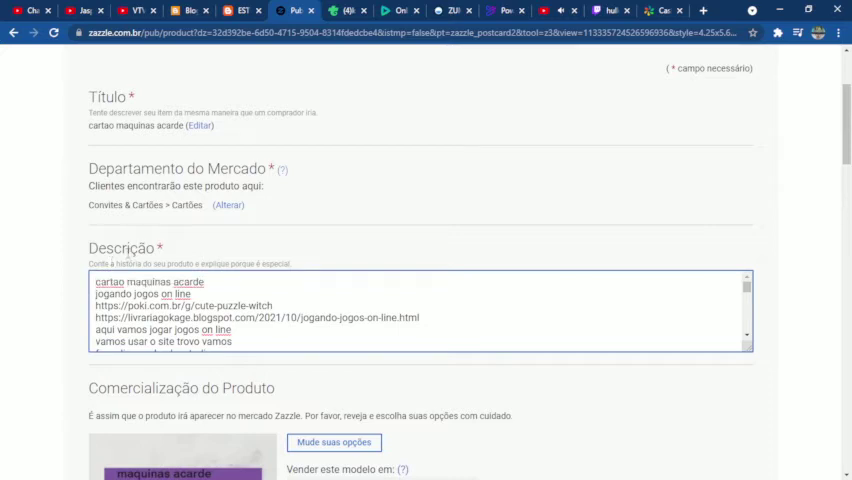
{"action": "scroll", "coordinate": [848, 243], "scroll_direction": "down", "scroll_amount": 8}
{"action": "scroll", "coordinate": [848, 243], "scroll_direction": "down", "scroll_amount": 6}
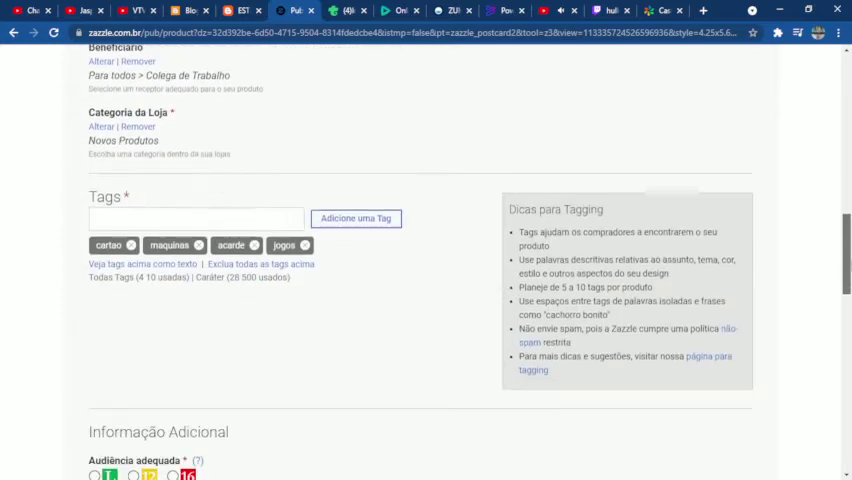
{"action": "scroll", "coordinate": [848, 243], "scroll_direction": "down", "scroll_amount": 4}
{"action": "scroll", "coordinate": [595, 304], "scroll_direction": "down", "scroll_amount": 1}
- Mark the postcard for all audiences, set a 25% royalty, accept the terms and publish
{"action": "left_click", "coordinate": [94, 211]}
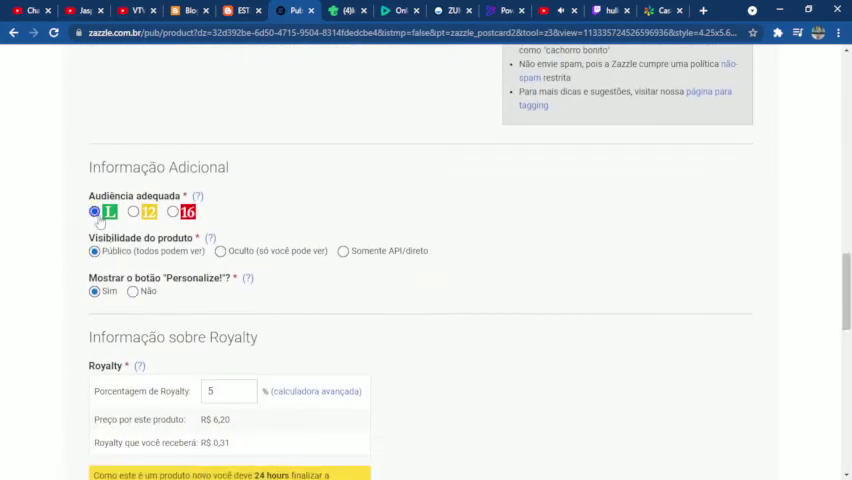
{"action": "left_click", "coordinate": [133, 291]}
{"action": "scroll", "coordinate": [600, 335], "scroll_direction": "down", "scroll_amount": 3}
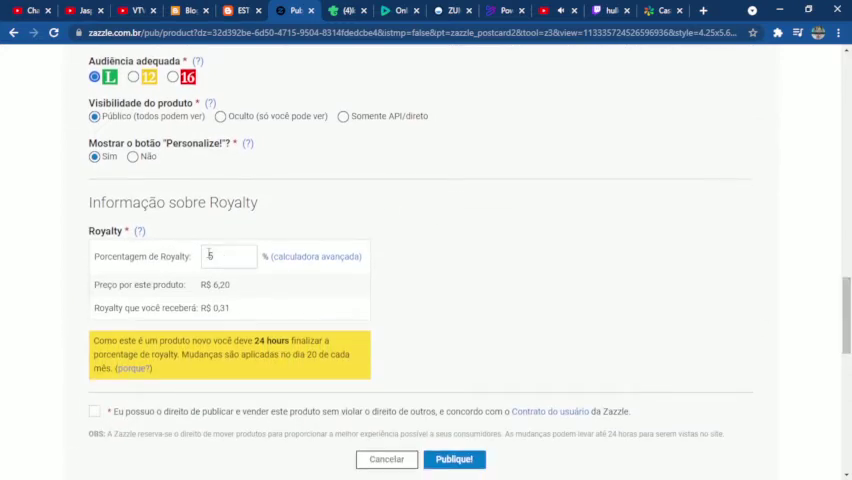
{"action": "left_click", "coordinate": [210, 255]}
{"action": "type", "text": "2"}
{"action": "left_click", "coordinate": [487, 307]}
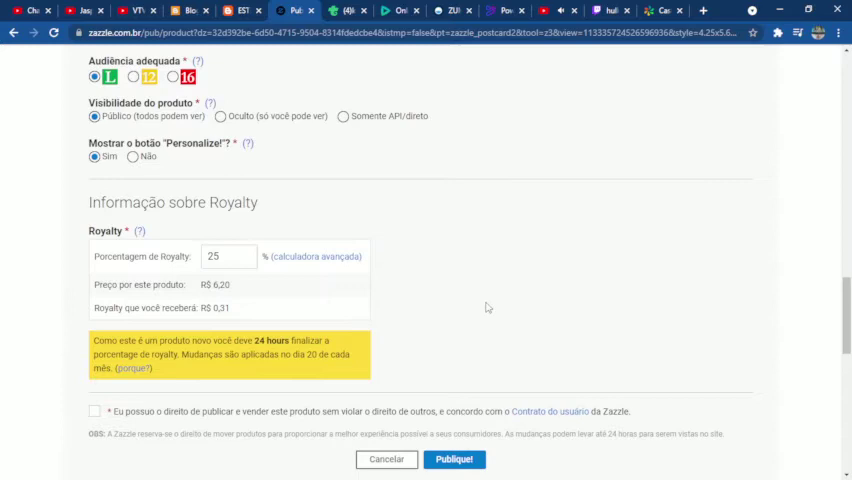
{"action": "left_click", "coordinate": [94, 411]}
{"action": "left_click", "coordinate": [458, 462]}
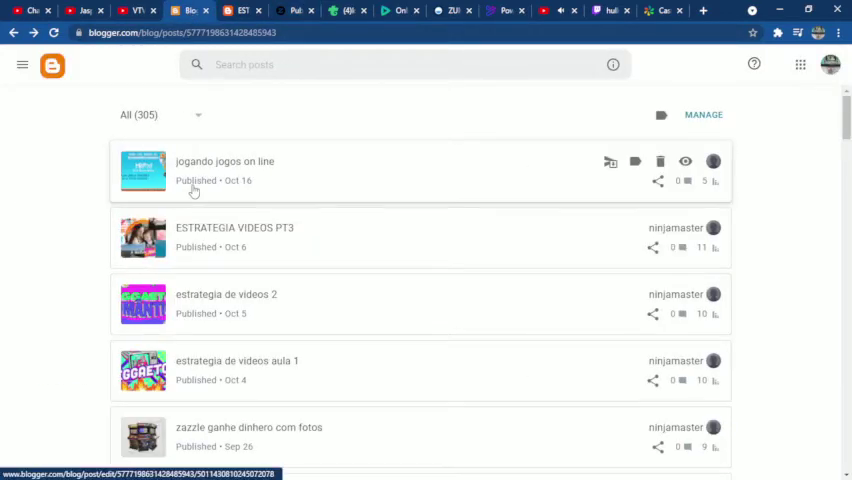
- In the 'zazzle ganhe dinhero com fotos' post, paste the postcard's Zazzle address as a link
{"action": "left_click", "coordinate": [190, 454]}
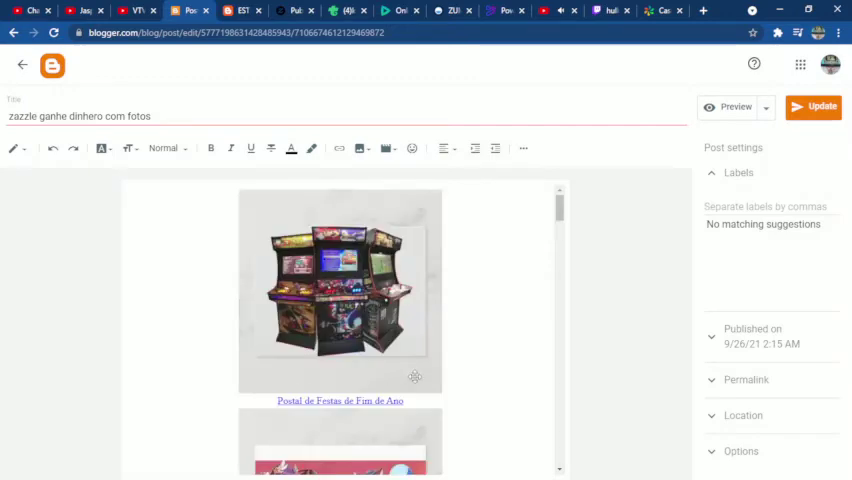
{"action": "left_click_drag", "start_coordinate": [562, 204], "coordinate": [553, 338]}
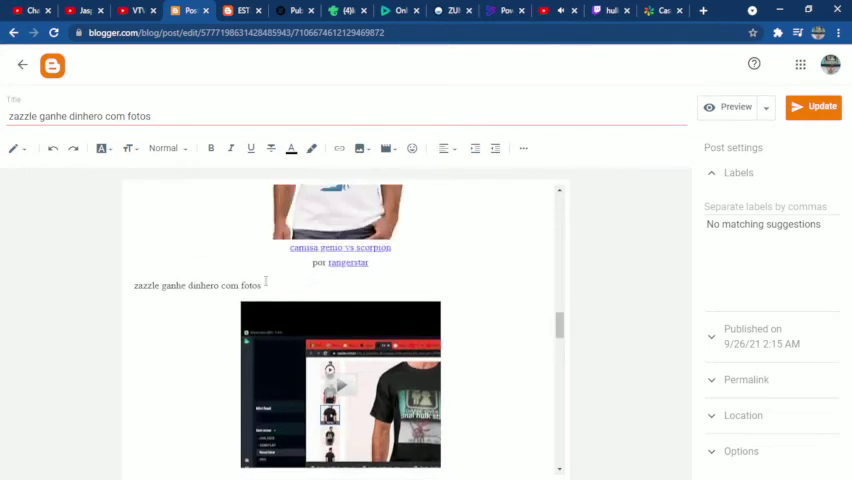
{"action": "left_click", "coordinate": [265, 285]}
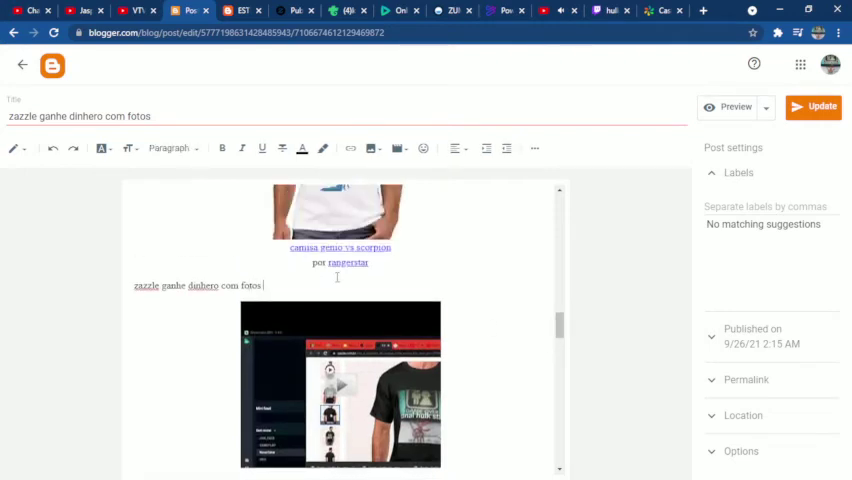
{"action": "key", "text": "Return"}
{"action": "key", "text": "ctrl+v"}
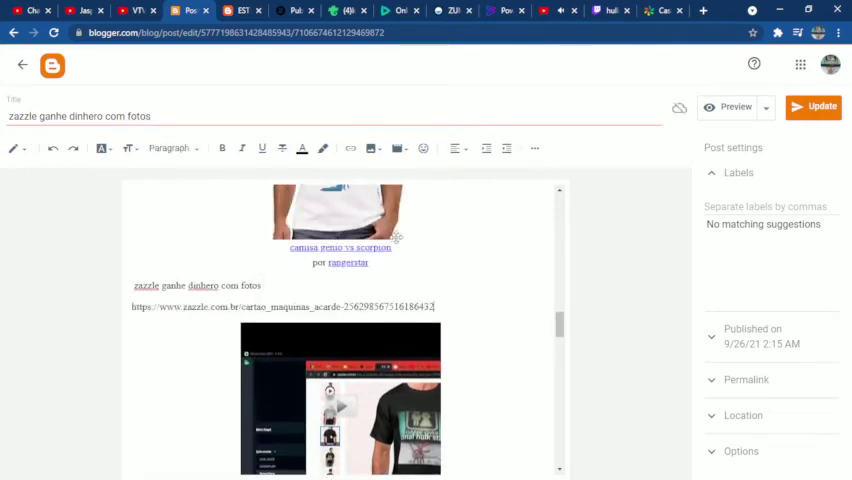
{"action": "triple_click", "coordinate": [398, 306]}
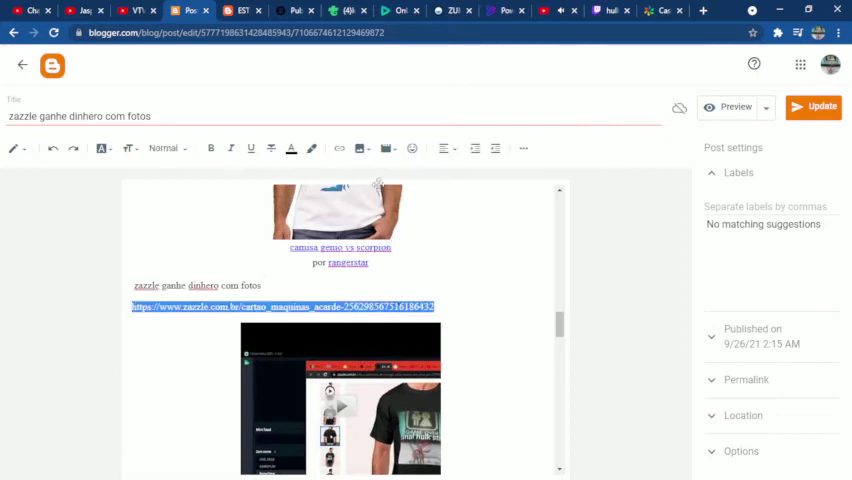
{"action": "left_click", "coordinate": [341, 150]}
{"action": "left_click", "coordinate": [491, 273]}
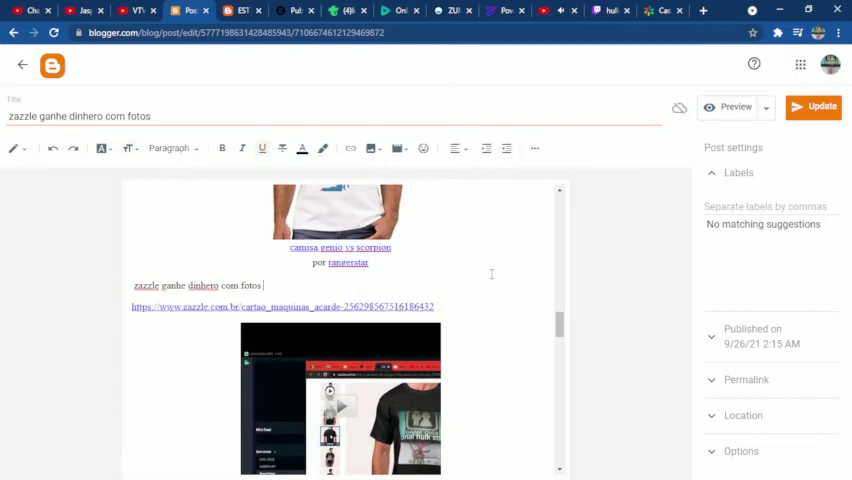
- Back on Zazzle's confirmation page, select and copy the postcard's HTML embed code
{"action": "left_click", "coordinate": [295, 18]}
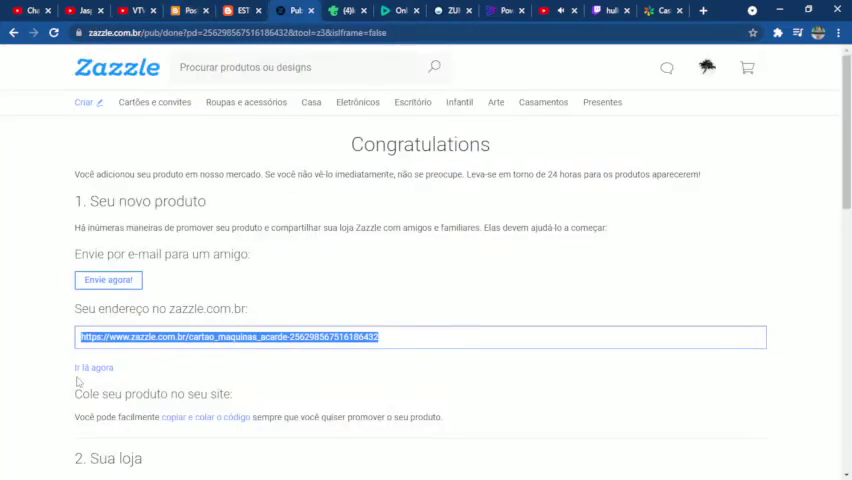
{"action": "left_click", "coordinate": [200, 420]}
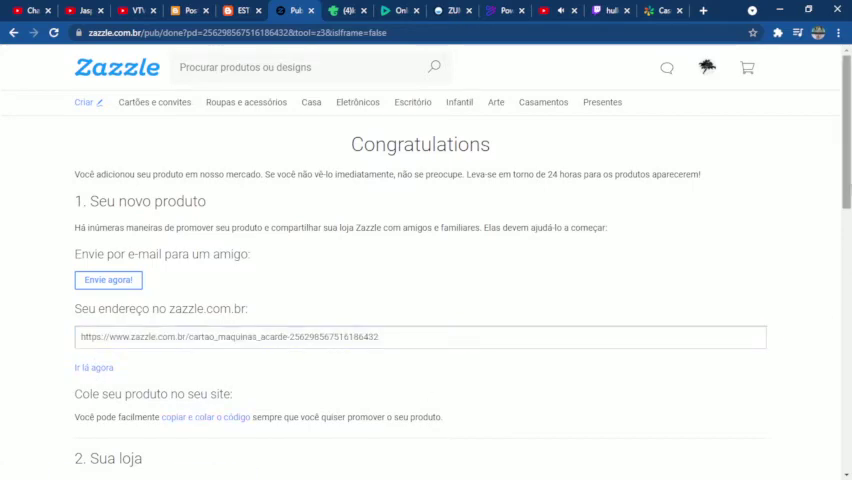
{"action": "mouse_move", "coordinate": [845, 190]}
{"action": "left_mouse_down"}
{"action": "mouse_move", "coordinate": [845, 283]}
{"action": "mouse_move", "coordinate": [845, 263]}
{"action": "left_mouse_up"}
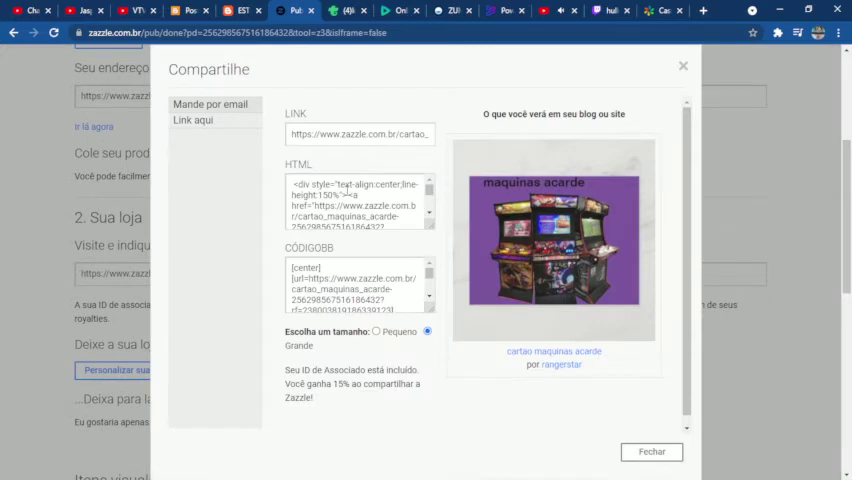
{"action": "left_click", "coordinate": [347, 187]}
{"action": "right_click", "coordinate": [350, 188]}
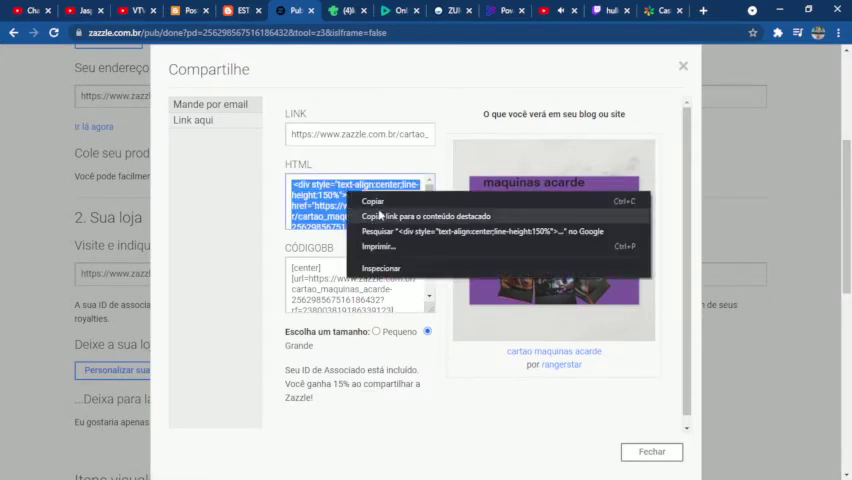
{"action": "left_click", "coordinate": [372, 199]}
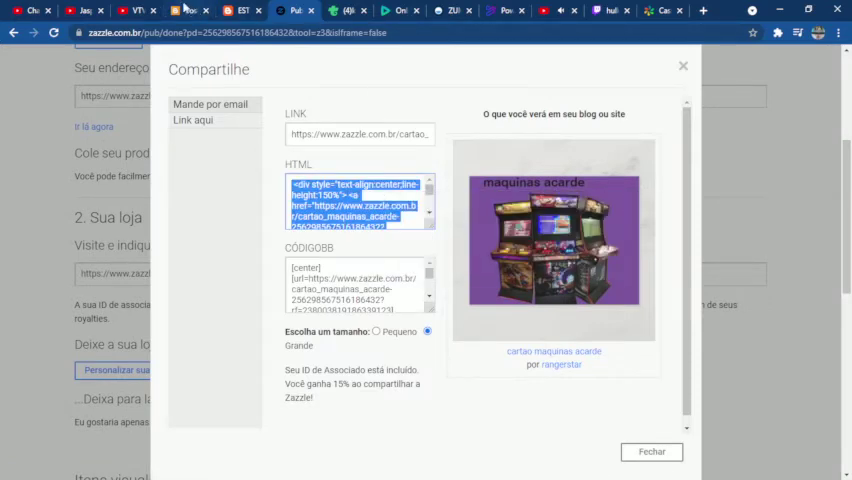
- Paste the arcade postcard embed code into the Blogger post's HTML view
{"action": "left_click", "coordinate": [188, 12]}
{"action": "left_click", "coordinate": [16, 148]}
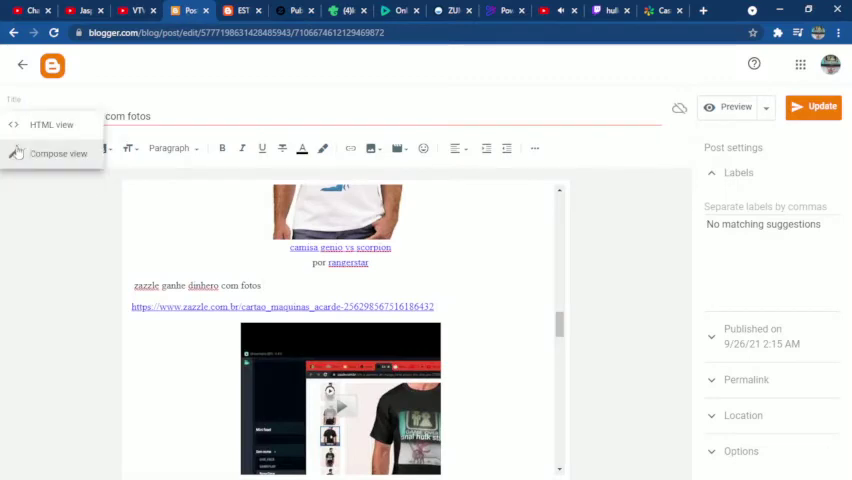
{"action": "left_click", "coordinate": [42, 127]}
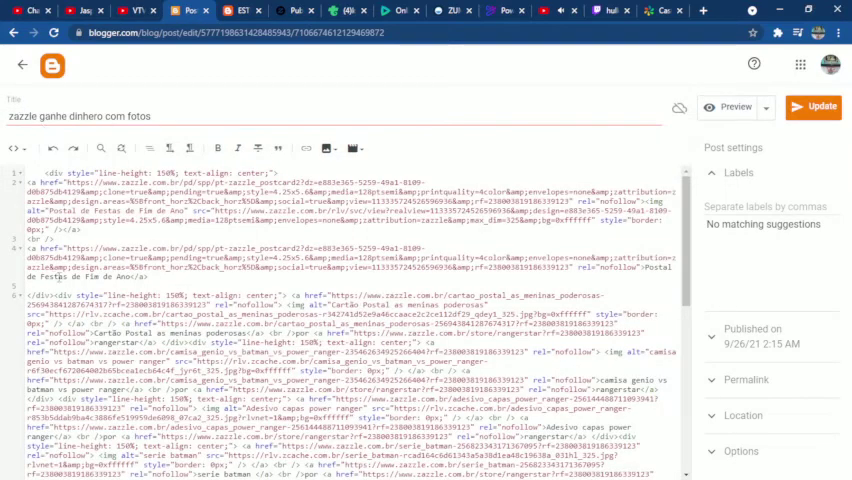
{"action": "right_click", "coordinate": [55, 287]}
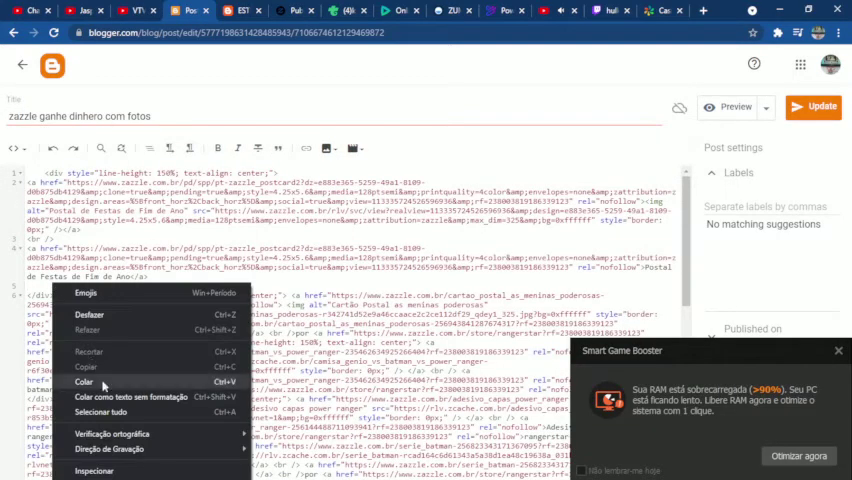
{"action": "left_click", "coordinate": [103, 385]}
- Return to Compose view, dismiss the RAM booster popup, and update the post
{"action": "left_click", "coordinate": [14, 148]}
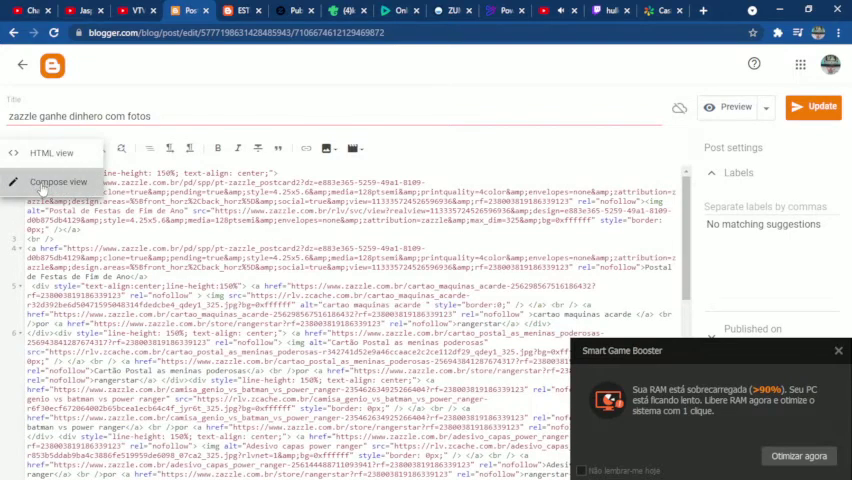
{"action": "left_click", "coordinate": [42, 185]}
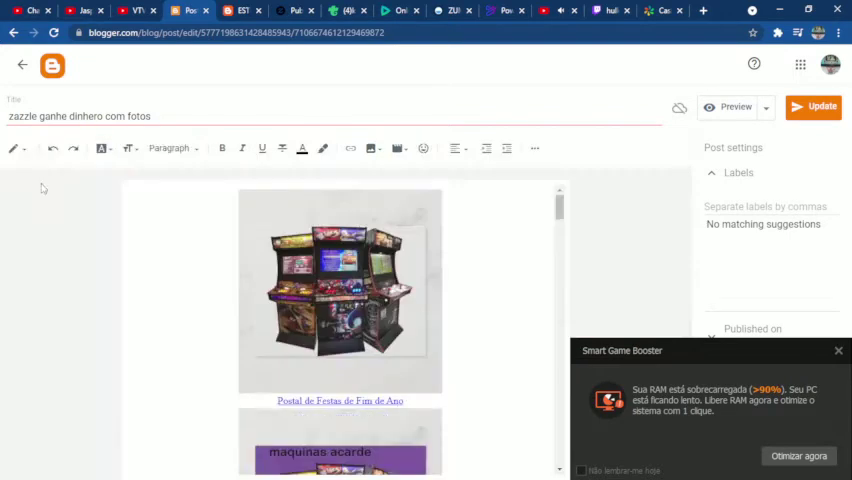
{"action": "left_click", "coordinate": [838, 350]}
{"action": "scroll", "coordinate": [565, 218], "scroll_direction": "down", "scroll_amount": 3}
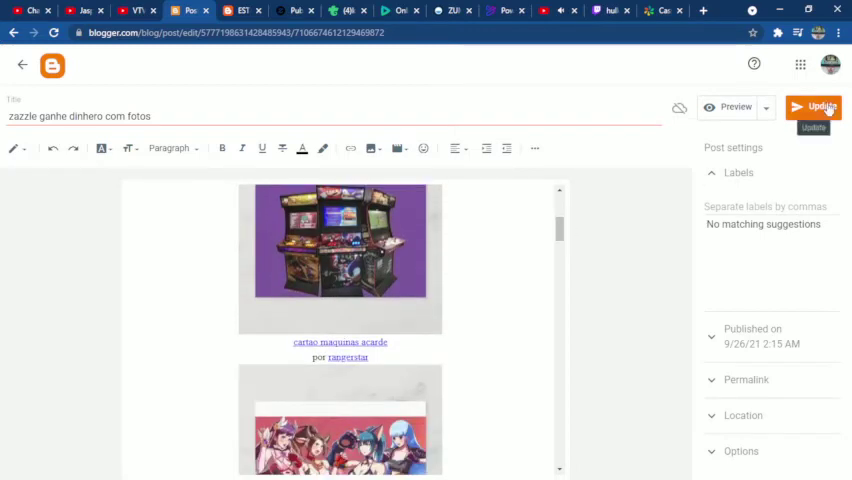
{"action": "left_click", "coordinate": [824, 108]}
{"action": "left_click", "coordinate": [22, 66]}
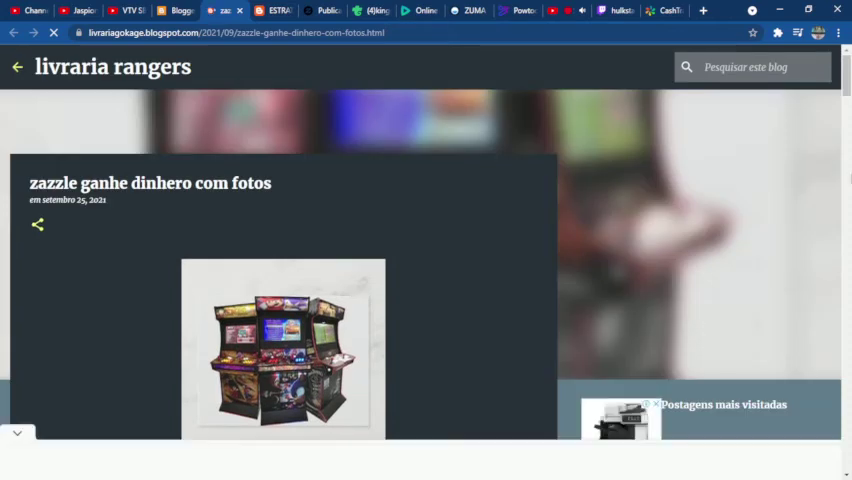
{"action": "scroll", "coordinate": [420, 250], "scroll_direction": "down", "scroll_amount": 5}
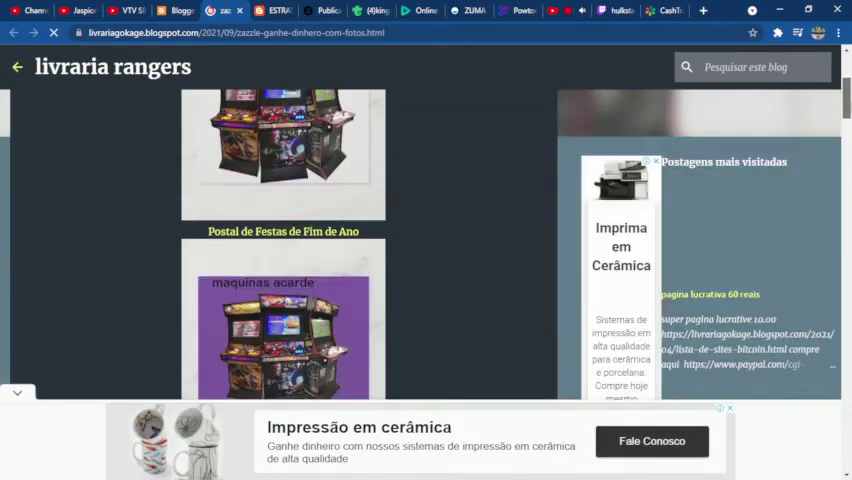
{"action": "scroll", "coordinate": [420, 250], "scroll_direction": "up", "scroll_amount": 3}
{"action": "scroll", "coordinate": [420, 250], "scroll_direction": "down", "scroll_amount": 1}
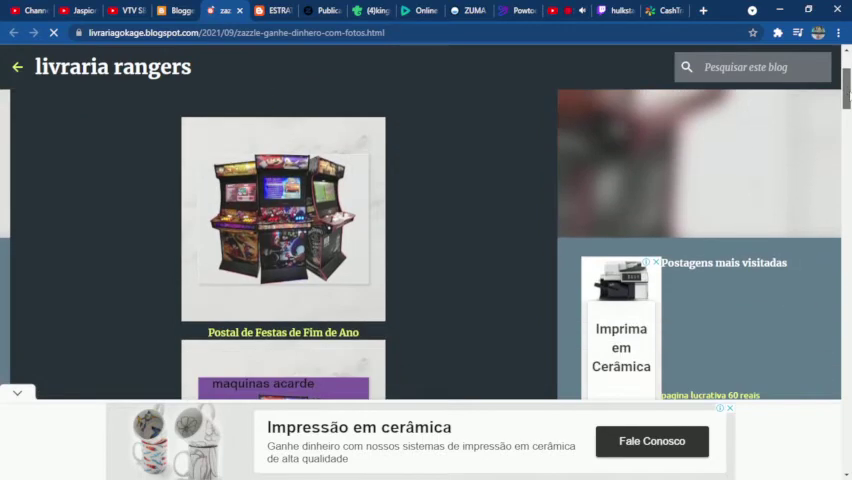
{"action": "scroll", "coordinate": [283, 240], "scroll_direction": "down", "scroll_amount": 2}
{"action": "scroll", "coordinate": [283, 240], "scroll_direction": "down", "scroll_amount": 2}
{"action": "scroll", "coordinate": [283, 240], "scroll_direction": "down", "scroll_amount": 1}
{"action": "scroll", "coordinate": [283, 240], "scroll_direction": "down", "scroll_amount": 1}
{"action": "scroll", "coordinate": [283, 240], "scroll_direction": "down", "scroll_amount": 1}
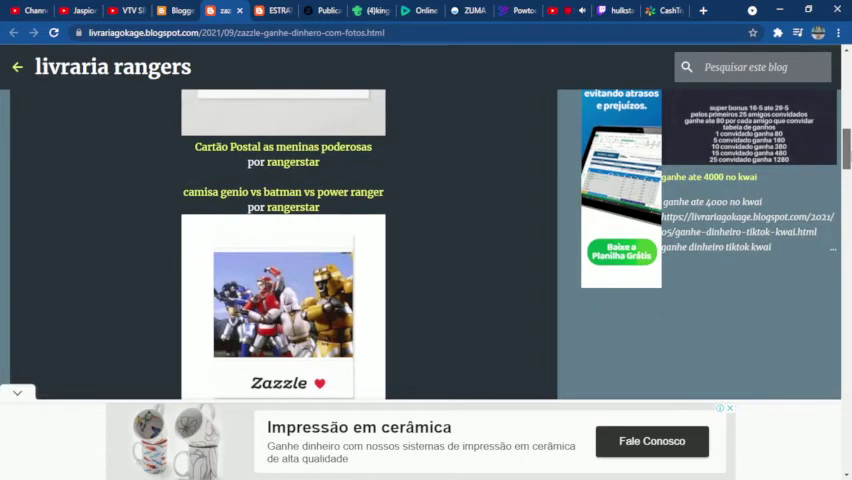
{"action": "scroll", "coordinate": [283, 240], "scroll_direction": "down", "scroll_amount": 1}
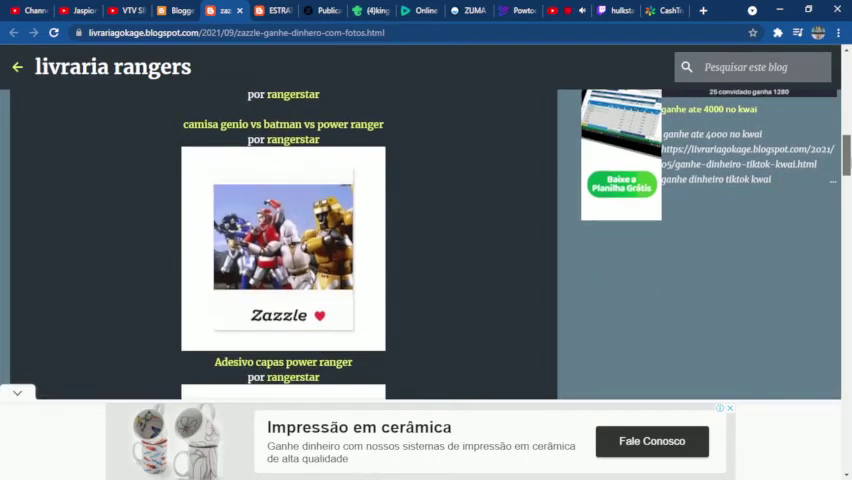
{"action": "scroll", "coordinate": [268, 192], "scroll_direction": "down", "scroll_amount": 1}
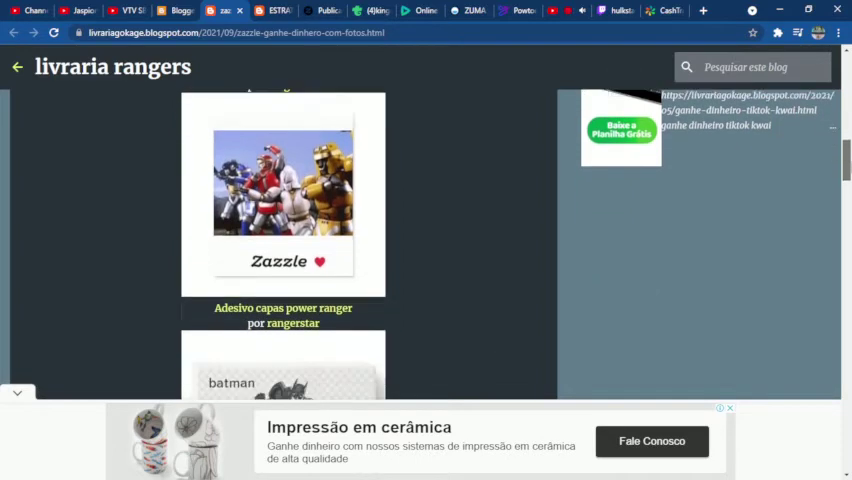
- Follow a Zazzle image link past the ad, then go back from the not-found page
{"action": "left_click", "coordinate": [268, 192]}
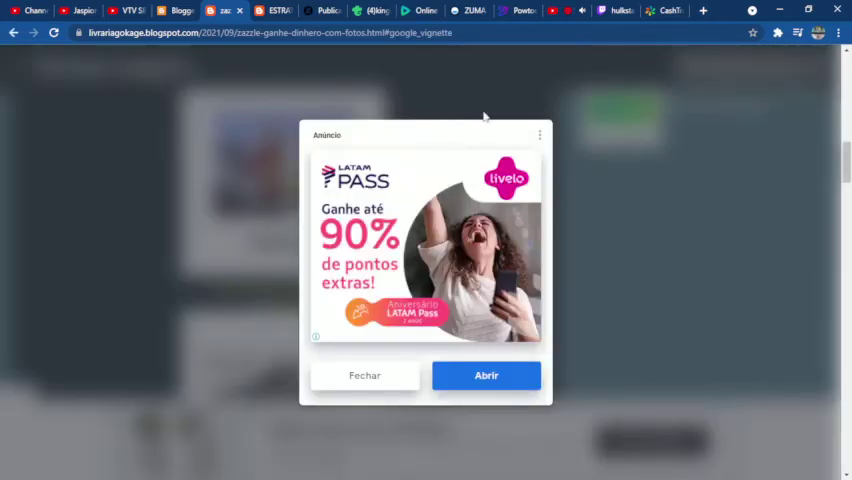
{"action": "left_click", "coordinate": [541, 135]}
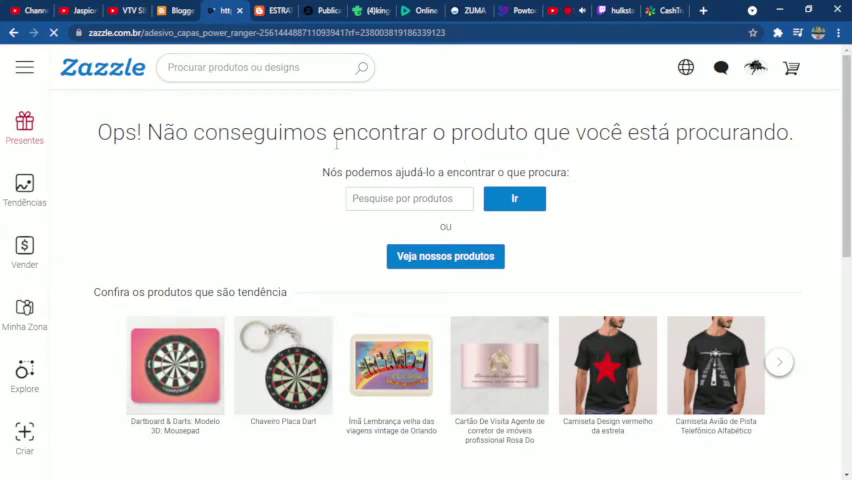
{"action": "left_click", "coordinate": [12, 33]}
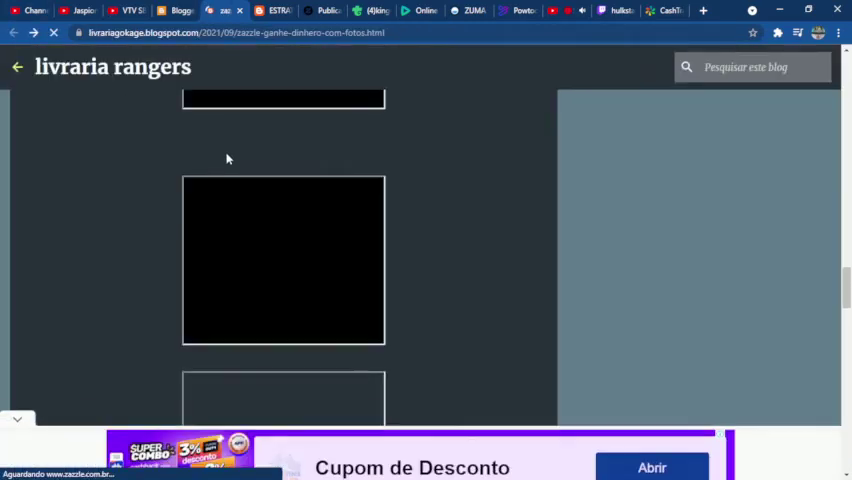
{"action": "left_click_drag", "start_coordinate": [846, 300], "coordinate": [845, 222]}
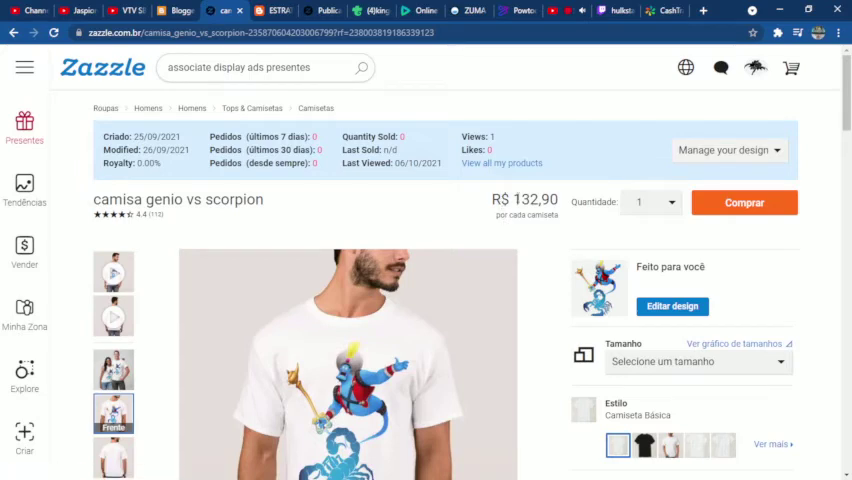
- Make the shirt the black style in red, after trying green and navy, in size Adulto G
{"action": "left_click_drag", "start_coordinate": [514, 199], "coordinate": [566, 203]}
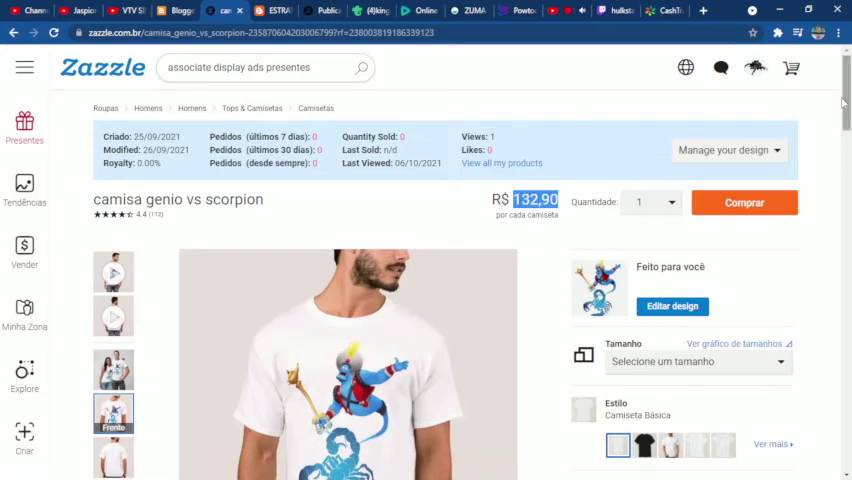
{"action": "scroll", "coordinate": [426, 260], "scroll_direction": "down", "scroll_amount": 2}
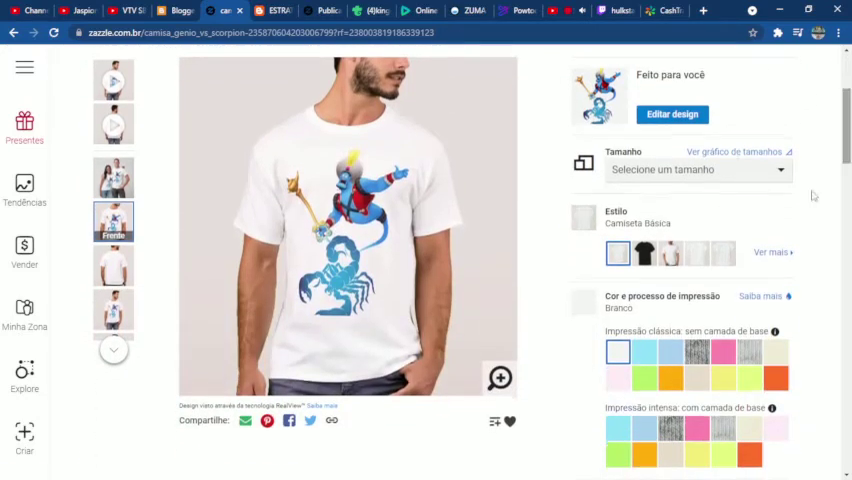
{"action": "left_click", "coordinate": [648, 258]}
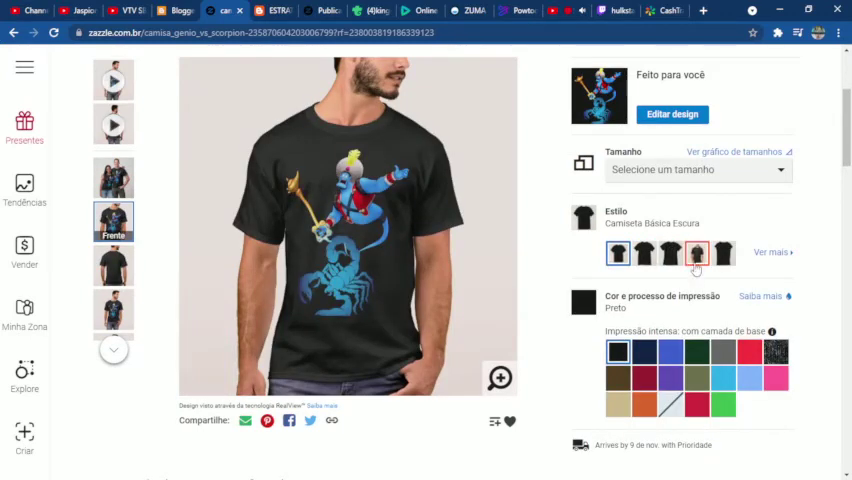
{"action": "left_click", "coordinate": [697, 352]}
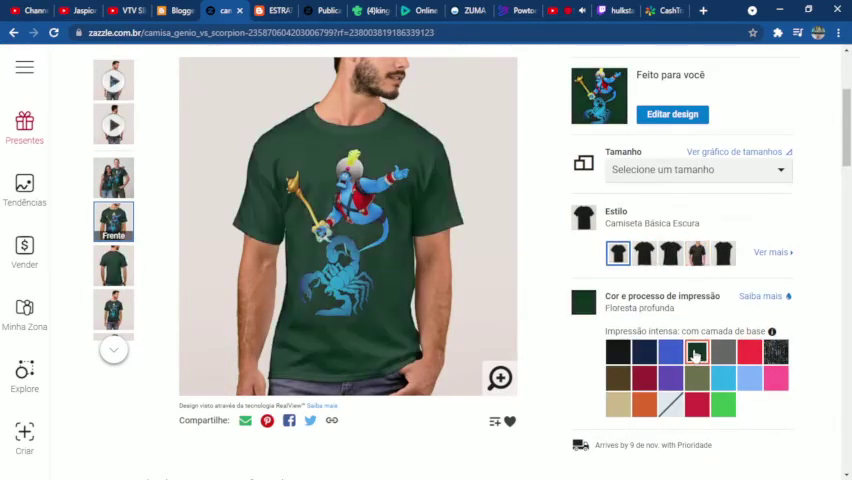
{"action": "left_click", "coordinate": [648, 349]}
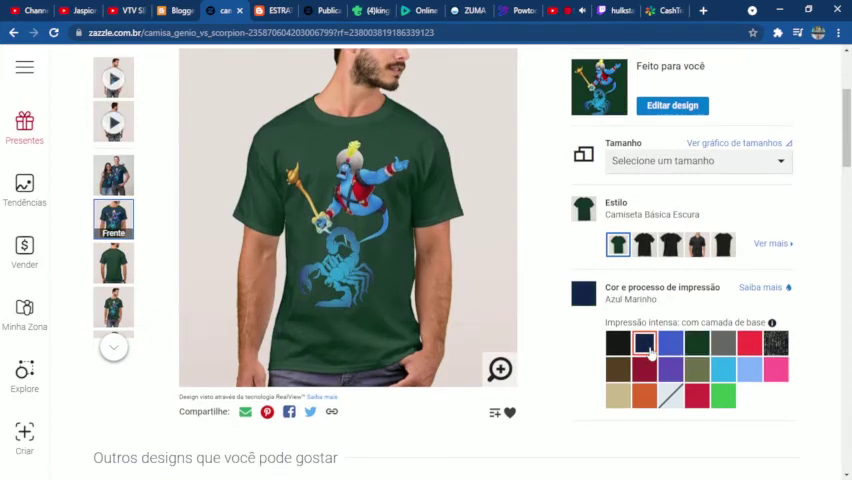
{"action": "left_click", "coordinate": [748, 345]}
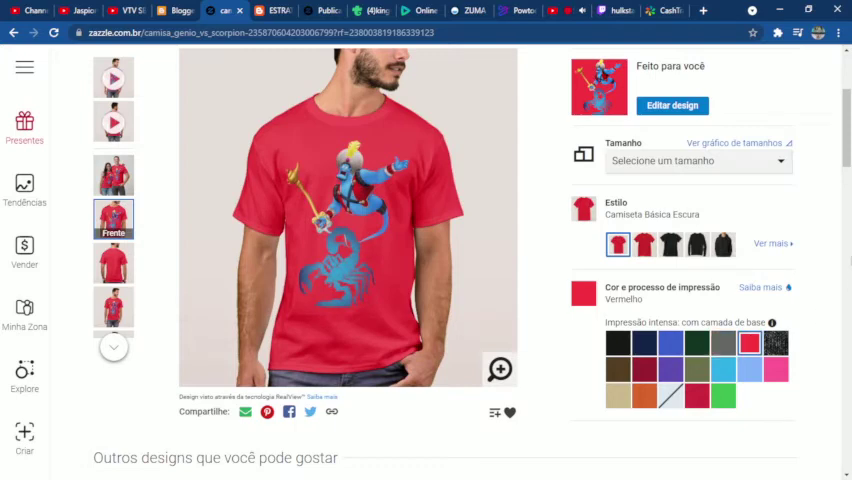
{"action": "scroll", "coordinate": [700, 200], "scroll_direction": "up", "scroll_amount": 1}
{"action": "left_click", "coordinate": [753, 195]}
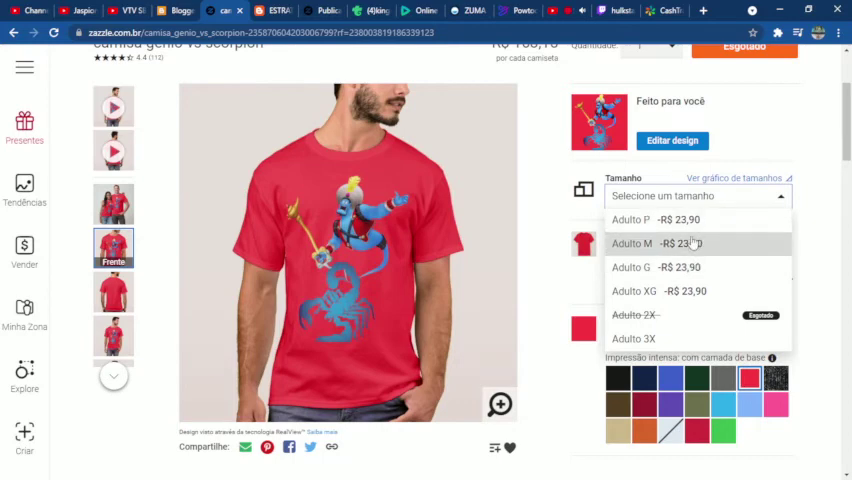
{"action": "left_click", "coordinate": [687, 270]}
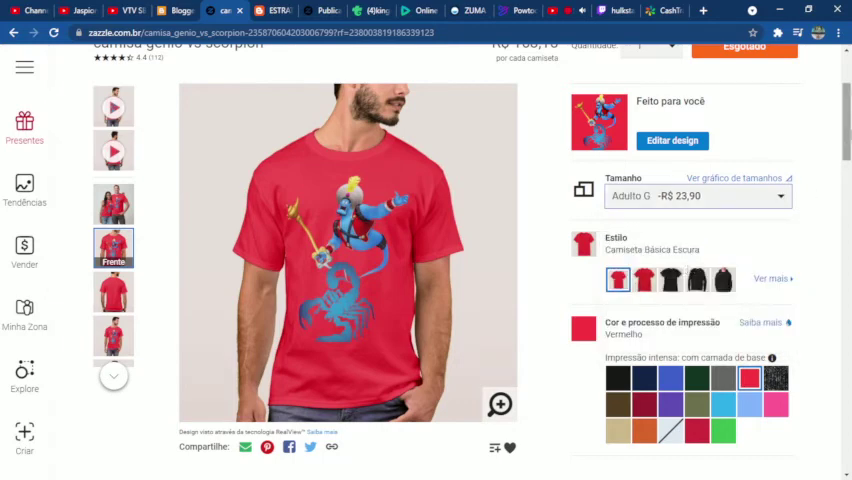
{"action": "scroll", "coordinate": [799, 210], "scroll_direction": "up", "scroll_amount": 2}
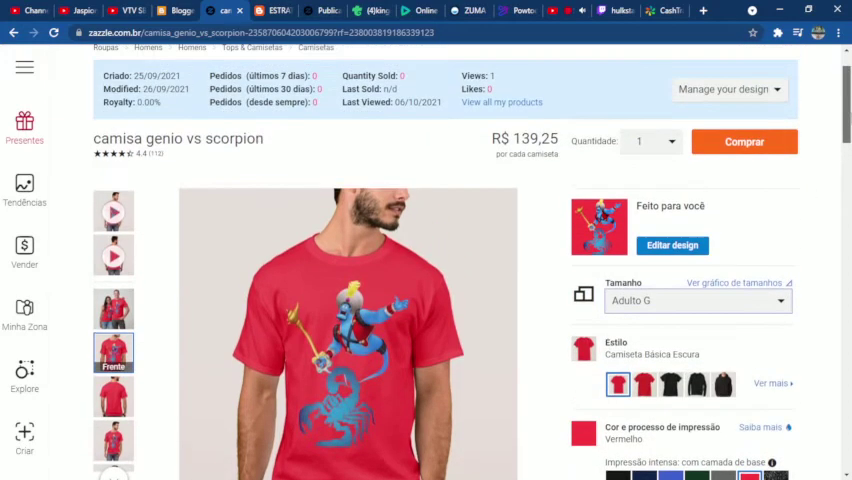
{"action": "scroll", "coordinate": [848, 155], "scroll_direction": "down", "scroll_amount": 2}
{"action": "scroll", "coordinate": [848, 155], "scroll_direction": "up", "scroll_amount": 2}
{"action": "scroll", "coordinate": [848, 155], "scroll_direction": "down", "scroll_amount": 3}
{"action": "scroll", "coordinate": [848, 155], "scroll_direction": "down", "scroll_amount": 3}
{"action": "mouse_move", "coordinate": [848, 155]}
{"action": "left_mouse_down"}
{"action": "mouse_move", "coordinate": [848, 167]}
{"action": "mouse_move", "coordinate": [848, 135]}
{"action": "mouse_move", "coordinate": [848, 162]}
{"action": "mouse_move", "coordinate": [848, 155]}
{"action": "left_mouse_up"}
- Pin the red shirt to the zazzles edv23 board, view the pin, and close Pinterest
{"action": "left_click", "coordinate": [268, 349]}
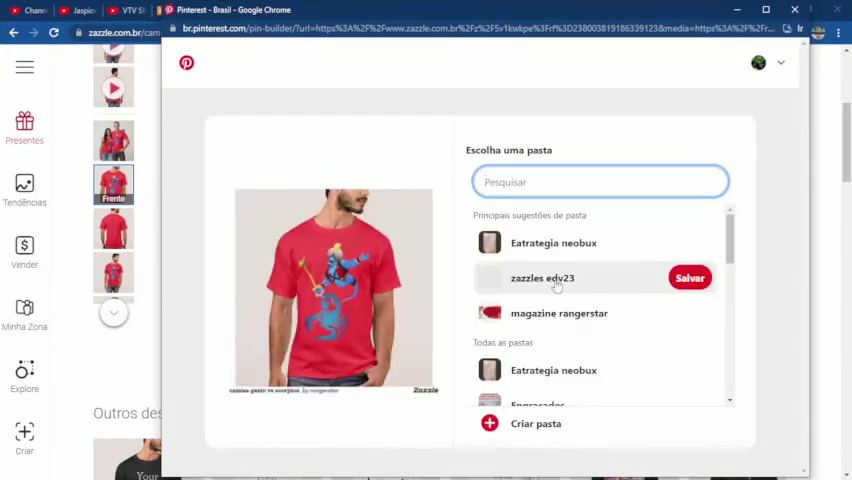
{"action": "left_click", "coordinate": [686, 282]}
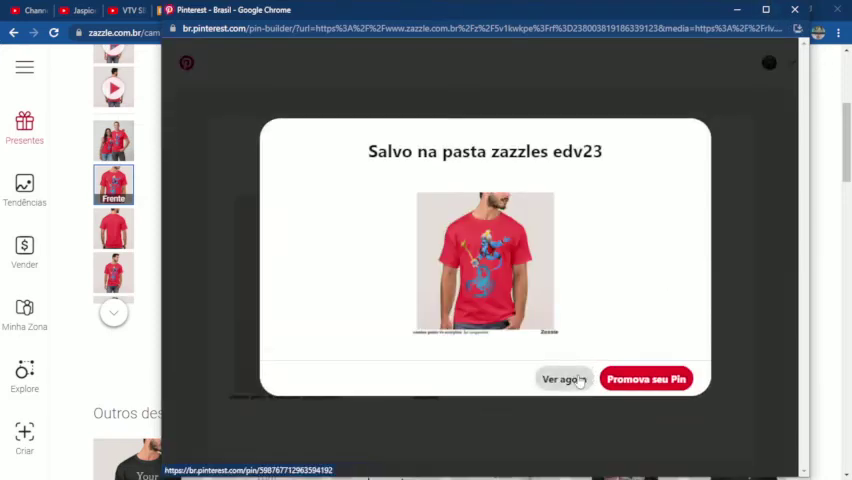
{"action": "left_click", "coordinate": [580, 381]}
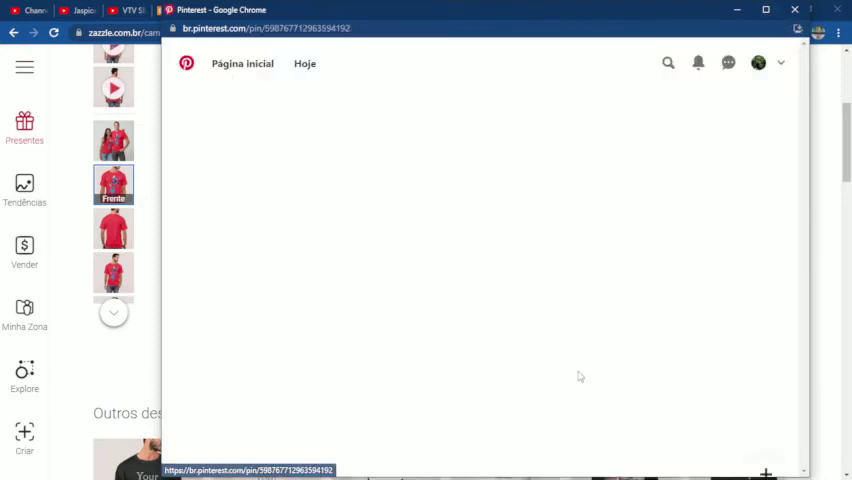
{"action": "left_click", "coordinate": [795, 9]}
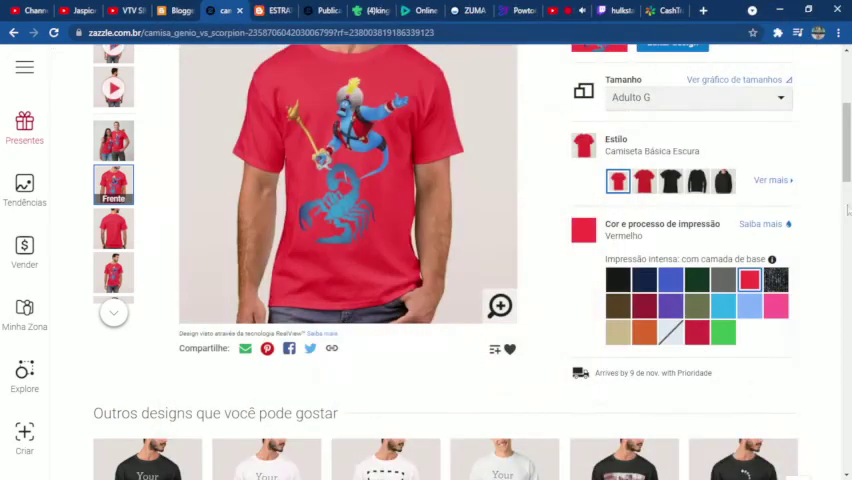
{"action": "scroll", "coordinate": [845, 190], "scroll_direction": "up", "scroll_amount": 1}
{"action": "scroll", "coordinate": [845, 190], "scroll_direction": "up", "scroll_amount": 1}
{"action": "scroll", "coordinate": [845, 190], "scroll_direction": "down", "scroll_amount": 2}
{"action": "scroll", "coordinate": [845, 190], "scroll_direction": "down", "scroll_amount": 2}
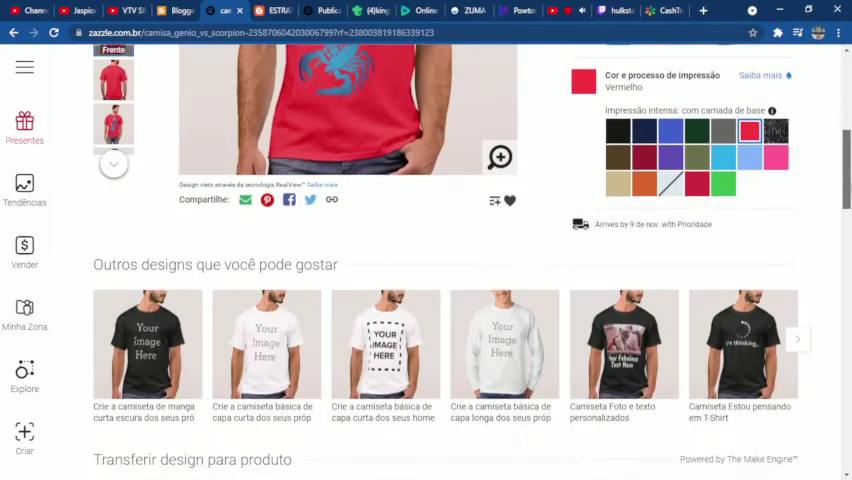
{"action": "scroll", "coordinate": [445, 260], "scroll_direction": "down", "scroll_amount": 1}
{"action": "scroll", "coordinate": [445, 260], "scroll_direction": "down", "scroll_amount": 2}
{"action": "scroll", "coordinate": [363, 242], "scroll_direction": "down", "scroll_amount": 1}
{"action": "scroll", "coordinate": [363, 242], "scroll_direction": "down", "scroll_amount": 2}
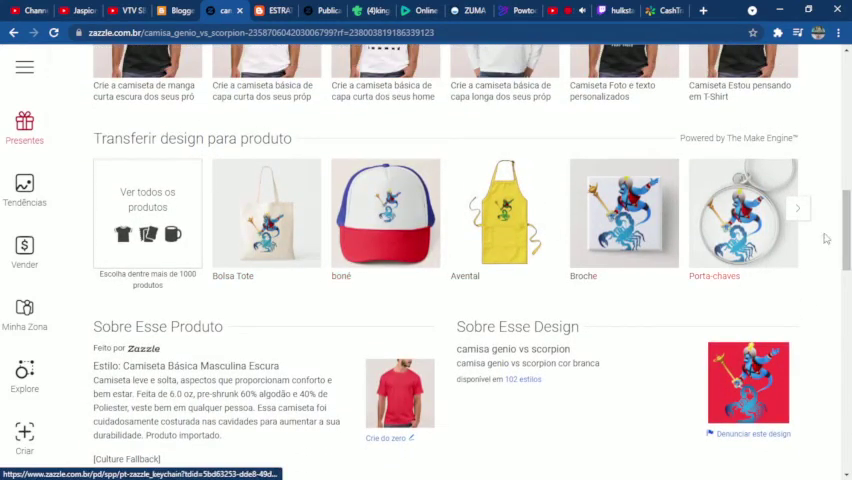
{"action": "scroll", "coordinate": [743, 220], "scroll_direction": "down", "scroll_amount": 1}
{"action": "scroll", "coordinate": [743, 220], "scroll_direction": "down", "scroll_amount": 1}
{"action": "scroll", "coordinate": [743, 220], "scroll_direction": "down", "scroll_amount": 2}
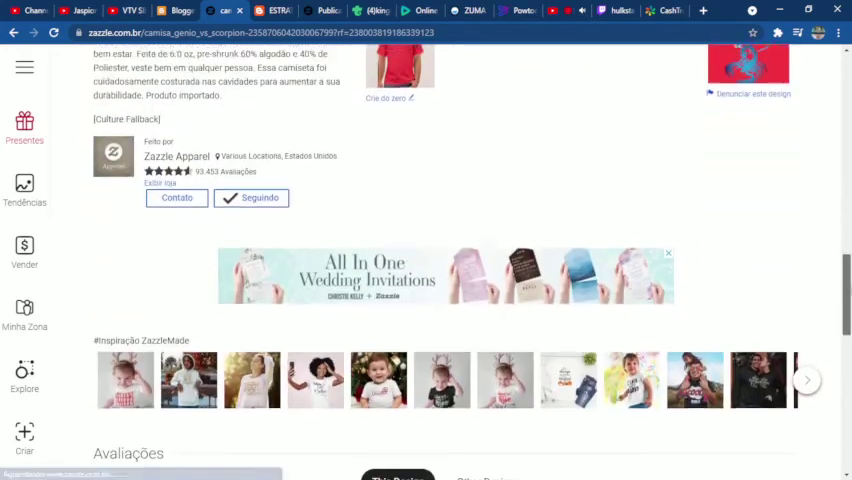
{"action": "scroll", "coordinate": [450, 260], "scroll_direction": "up", "scroll_amount": 5}
{"action": "scroll", "coordinate": [450, 260], "scroll_direction": "up", "scroll_amount": 2}
{"action": "scroll", "coordinate": [450, 260], "scroll_direction": "up", "scroll_amount": 3}
{"action": "scroll", "coordinate": [450, 260], "scroll_direction": "up", "scroll_amount": 1}
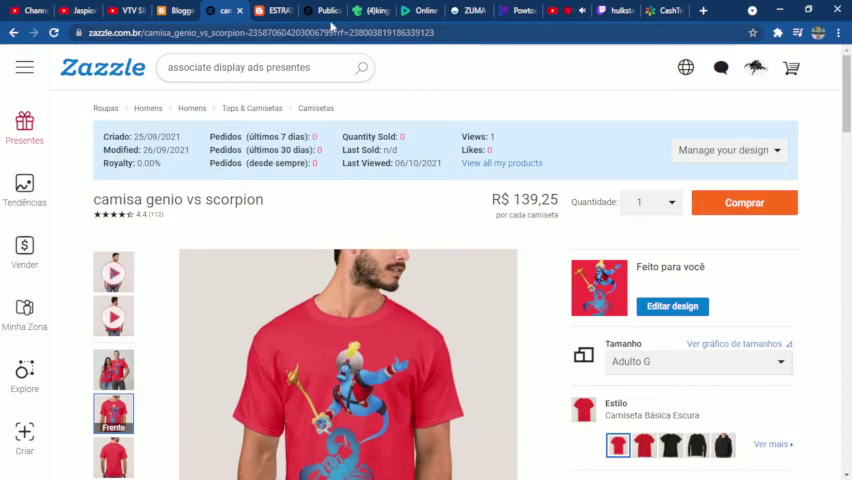
- Go back from the shirt's Zazzle page to the livraria rangers blog post
{"action": "left_click", "coordinate": [13, 33]}
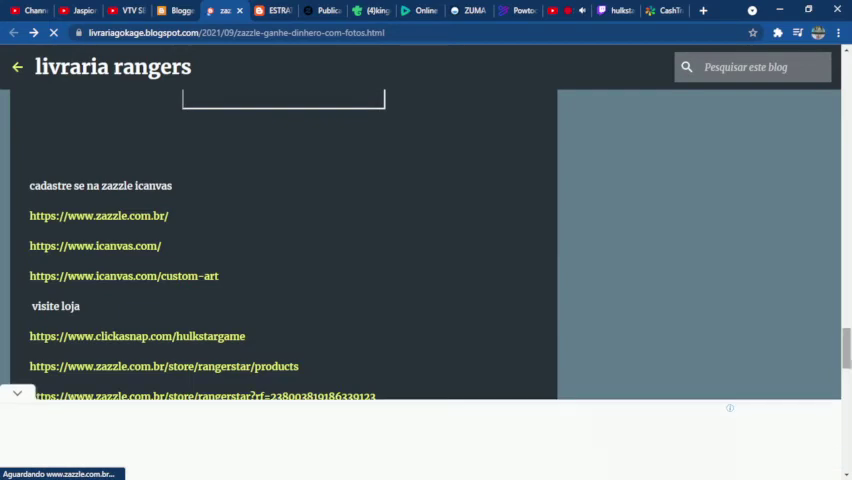
{"action": "mouse_move", "coordinate": [846, 350]}
{"action": "left_mouse_down"}
{"action": "mouse_move", "coordinate": [848, 229]}
{"action": "mouse_move", "coordinate": [828, 115]}
{"action": "left_mouse_up"}
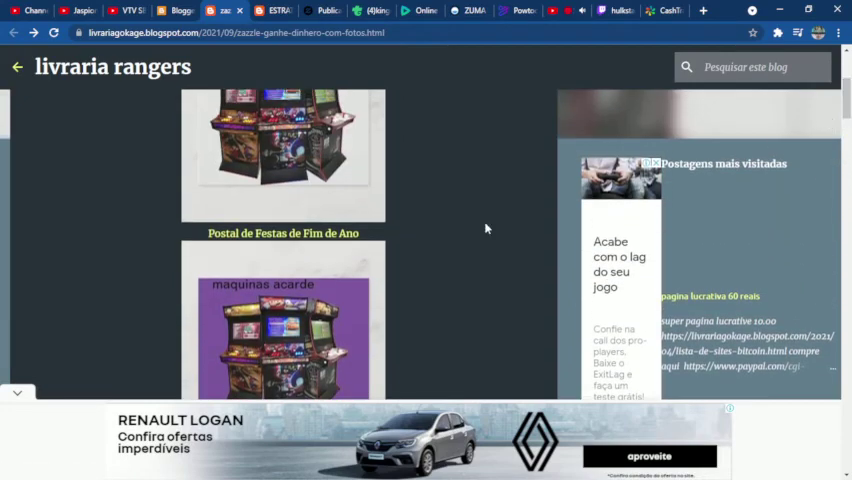
- Open the maquinas acarde postcard's Zazzle page from its image in the post
{"action": "left_click", "coordinate": [291, 318]}
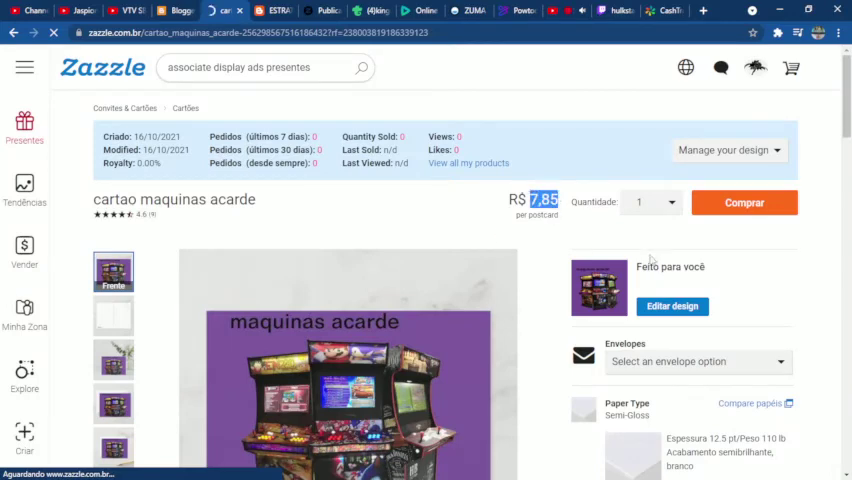
{"action": "scroll", "coordinate": [651, 259], "scroll_direction": "down", "scroll_amount": 2}
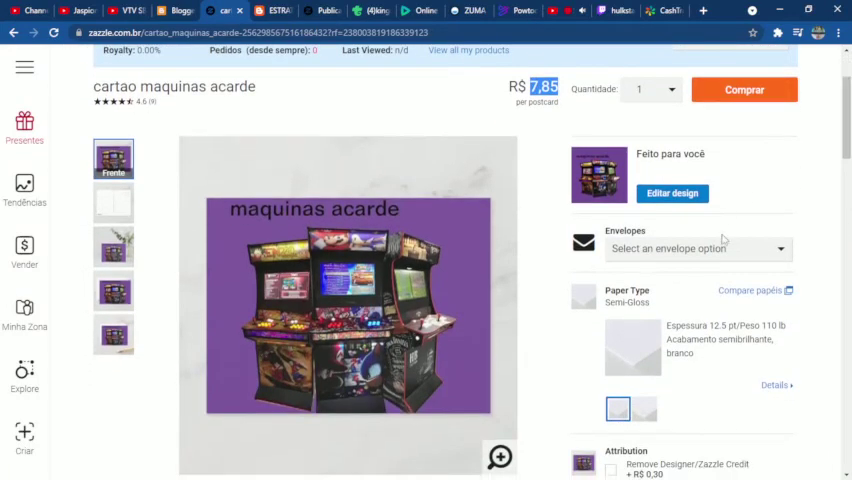
- Try the White envelope, then set the postcard's envelope back to None
{"action": "left_click", "coordinate": [723, 253]}
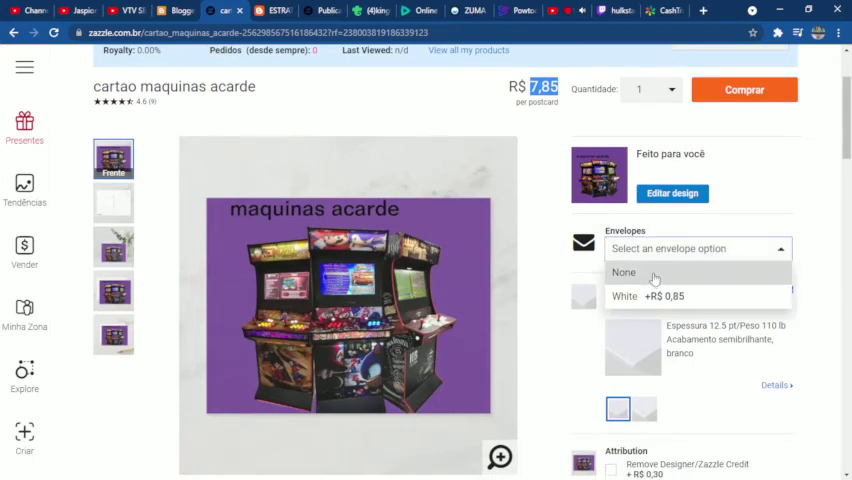
{"action": "left_click", "coordinate": [659, 304]}
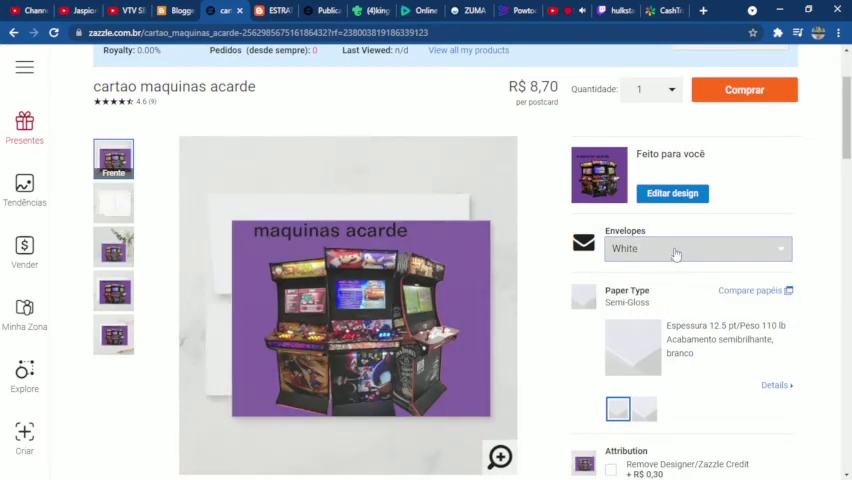
{"action": "left_click", "coordinate": [675, 254]}
{"action": "left_click", "coordinate": [652, 271]}
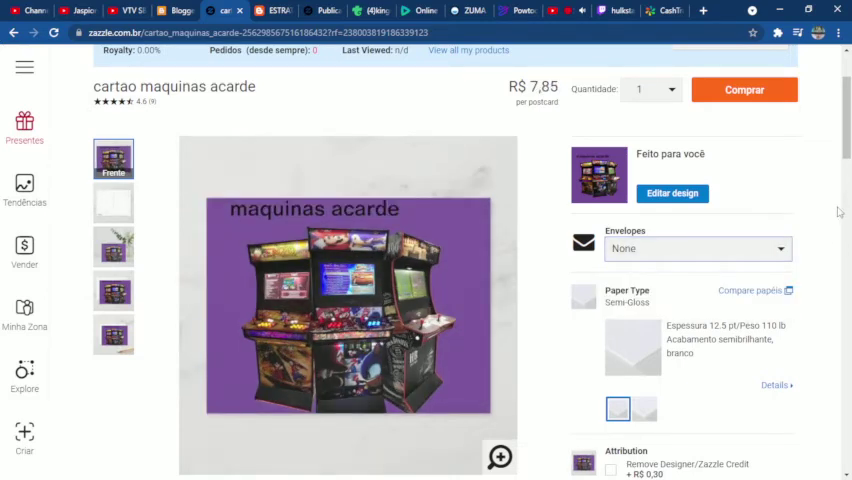
- View the postcard's Verso, Frente / Verso and Frente / Verso In Situ previews
{"action": "left_click", "coordinate": [113, 208]}
{"action": "left_click", "coordinate": [113, 247]}
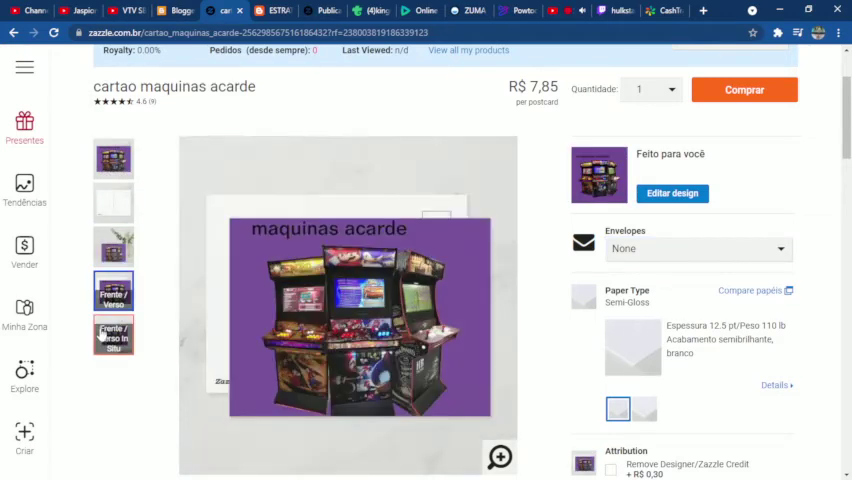
{"action": "left_click", "coordinate": [105, 334]}
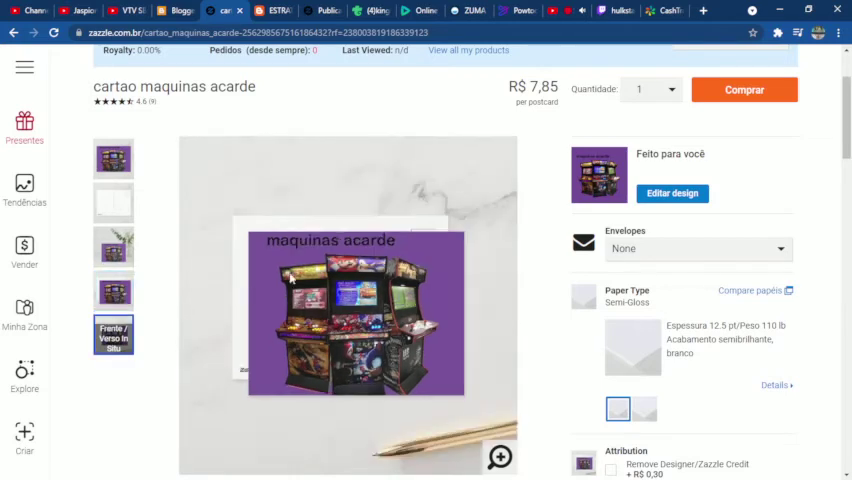
{"action": "scroll", "coordinate": [560, 278], "scroll_direction": "down", "scroll_amount": 2}
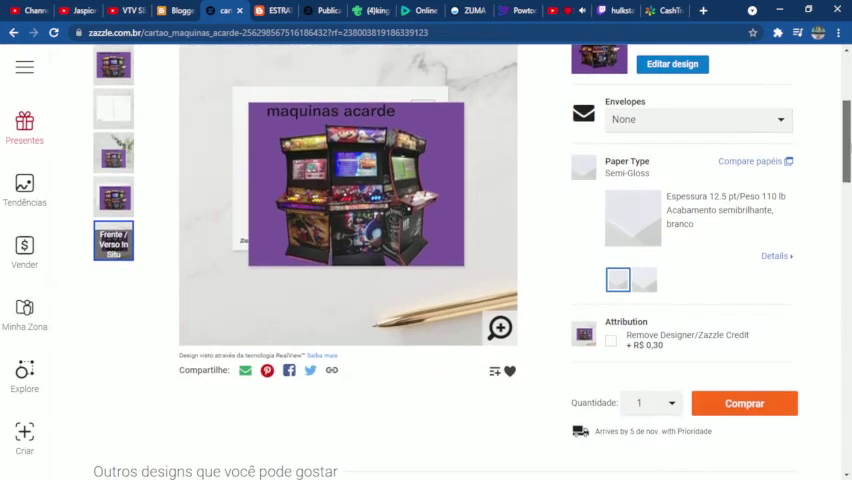
{"action": "scroll", "coordinate": [560, 278], "scroll_direction": "down", "scroll_amount": 1}
{"action": "scroll", "coordinate": [426, 260], "scroll_direction": "down", "scroll_amount": 1}
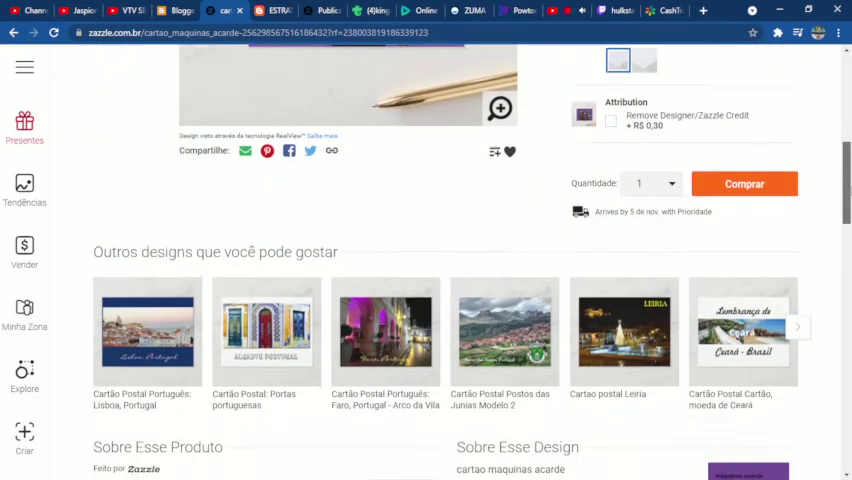
{"action": "scroll", "coordinate": [426, 260], "scroll_direction": "down", "scroll_amount": 1}
{"action": "scroll", "coordinate": [426, 260], "scroll_direction": "down", "scroll_amount": 2}
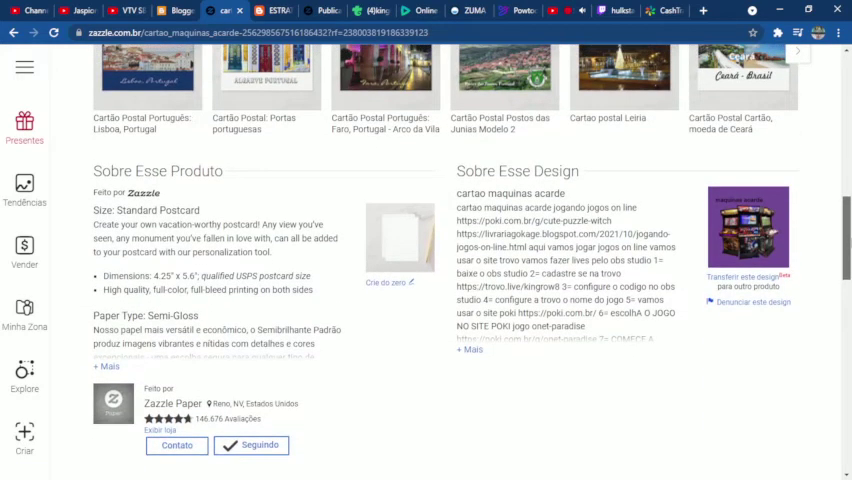
{"action": "scroll", "coordinate": [426, 260], "scroll_direction": "down", "scroll_amount": 1}
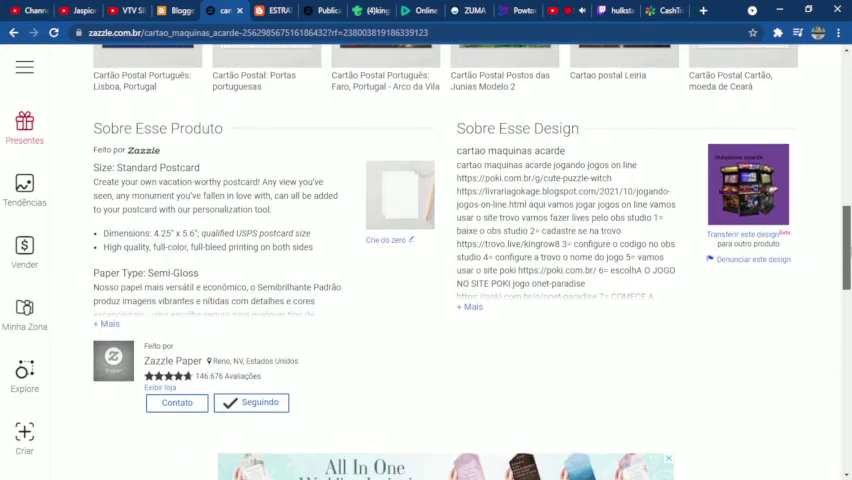
{"action": "mouse_move", "coordinate": [847, 245]}
{"action": "left_mouse_down"}
{"action": "mouse_move", "coordinate": [848, 103]}
{"action": "mouse_move", "coordinate": [848, 135]}
{"action": "mouse_move", "coordinate": [848, 118]}
{"action": "left_mouse_up"}
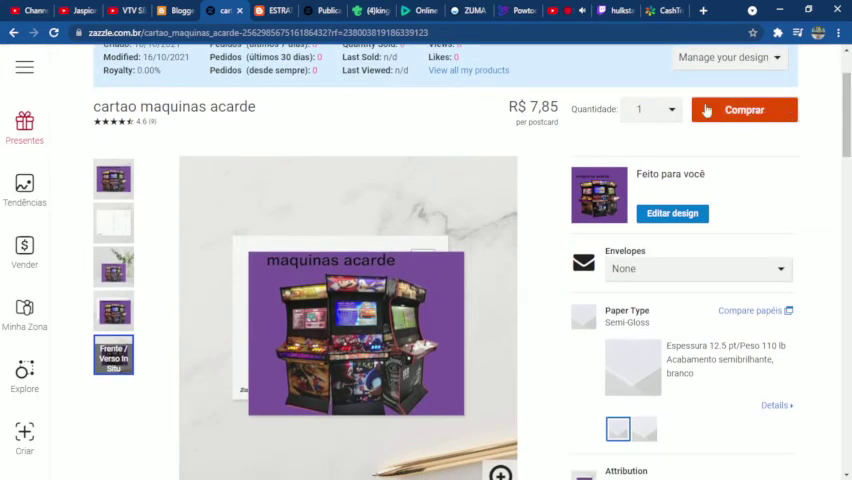
{"action": "left_click", "coordinate": [671, 112]}
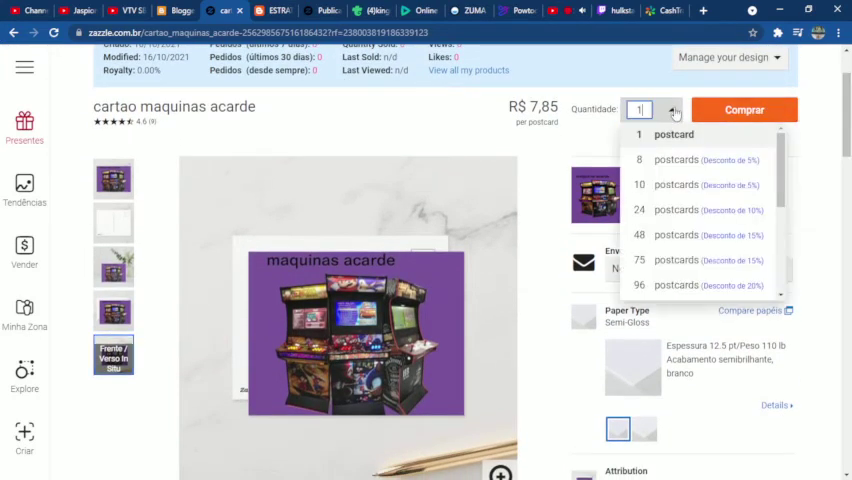
{"action": "left_click", "coordinate": [691, 163]}
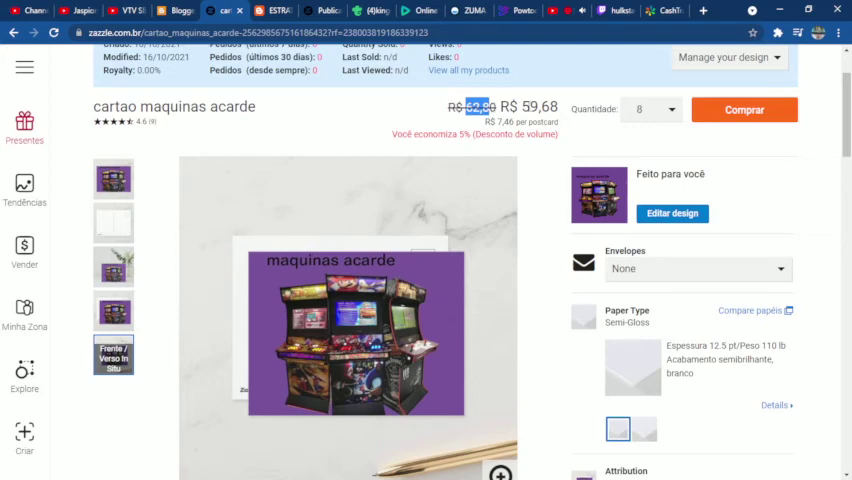
{"action": "left_click_drag", "start_coordinate": [521, 106], "coordinate": [538, 106]}
{"action": "left_click", "coordinate": [656, 112]}
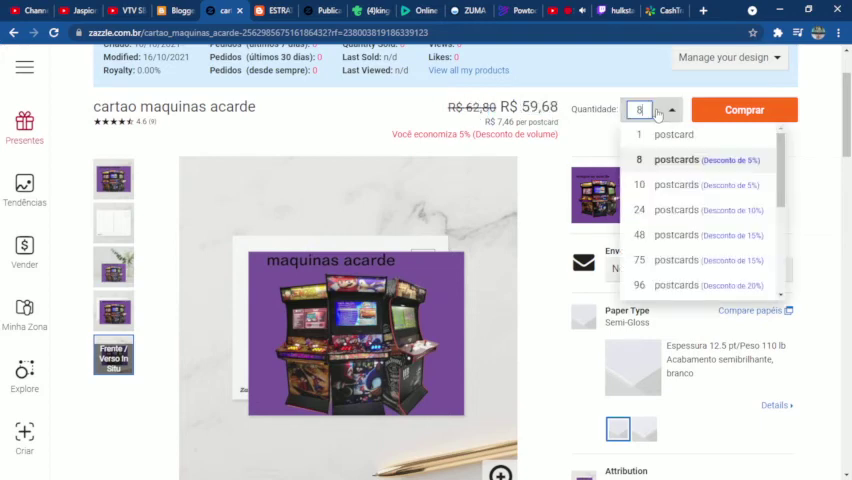
{"action": "left_click", "coordinate": [685, 287]}
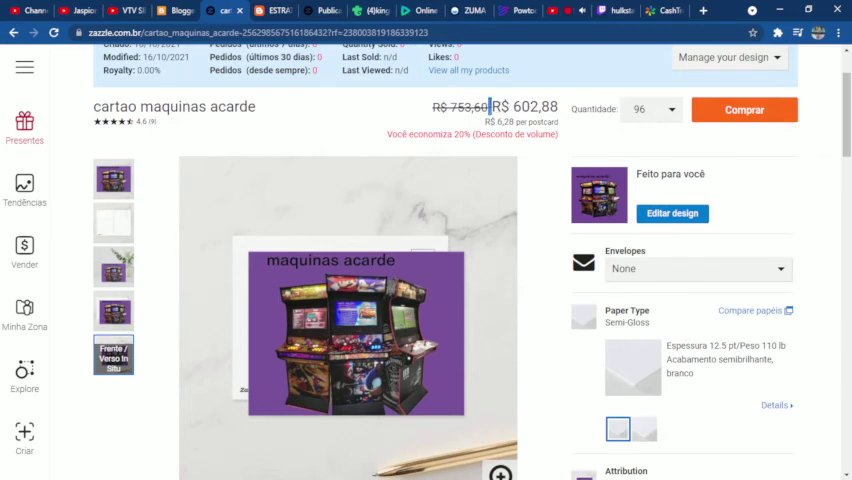
{"action": "left_click_drag", "start_coordinate": [490, 106], "coordinate": [432, 106]}
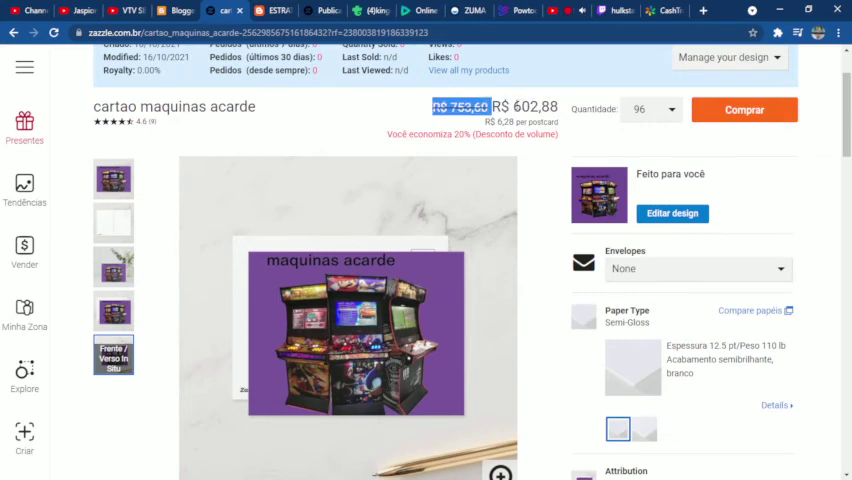
{"action": "double_click", "coordinate": [525, 106]}
{"action": "left_click", "coordinate": [658, 116]}
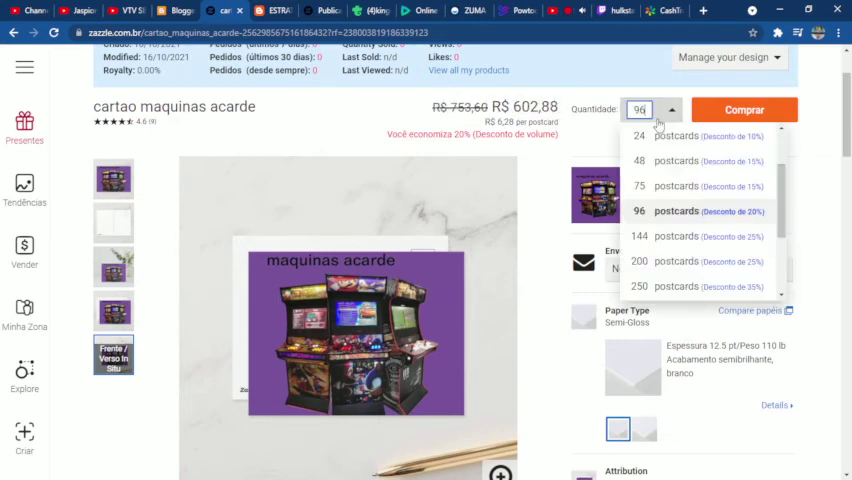
{"action": "scroll", "coordinate": [780, 250], "scroll_direction": "down", "scroll_amount": 3}
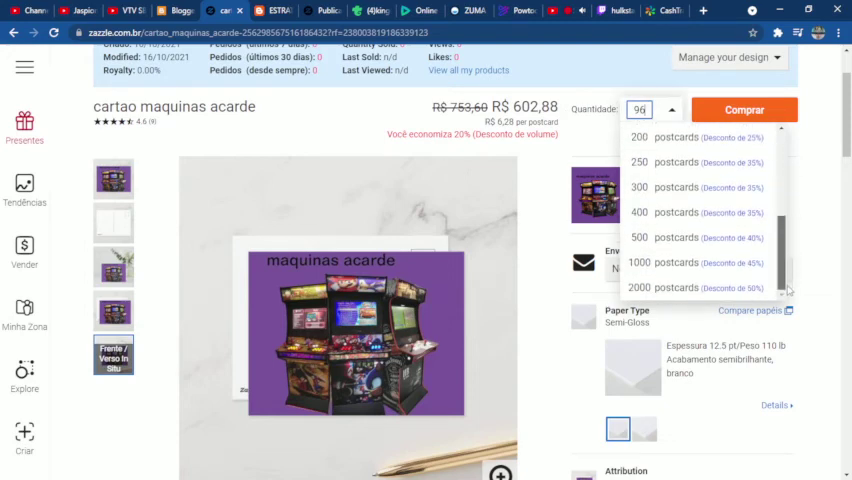
{"action": "left_click", "coordinate": [714, 290]}
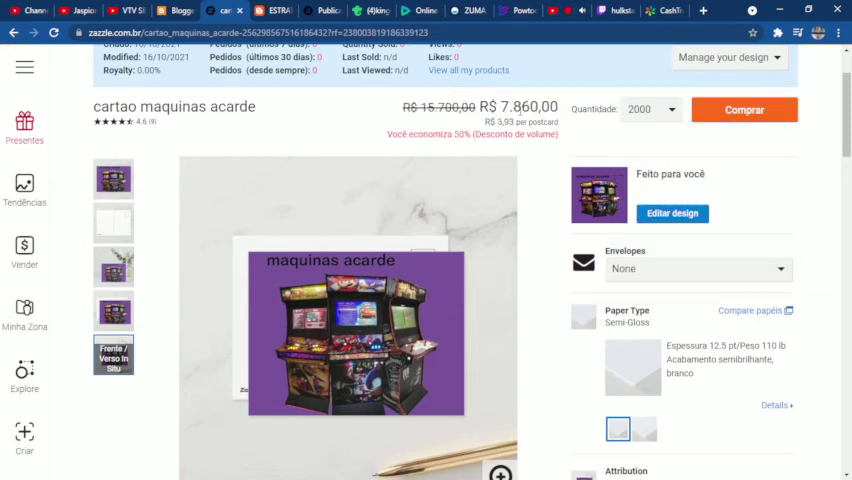
{"action": "left_click_drag", "start_coordinate": [498, 106], "coordinate": [550, 107]}
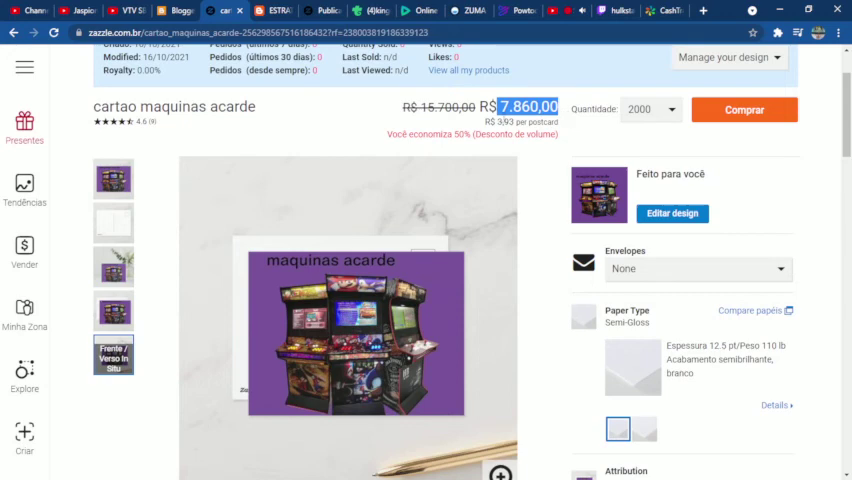
{"action": "left_click_drag", "start_coordinate": [497, 121], "coordinate": [555, 121]}
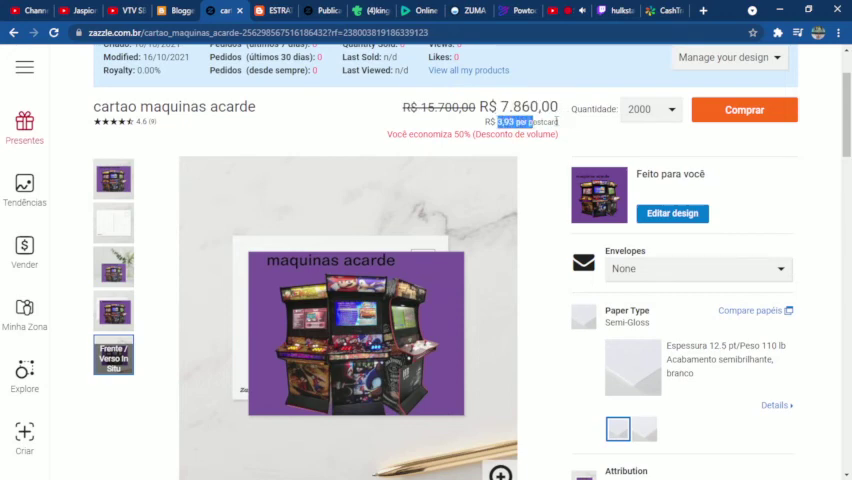
{"action": "left_click", "coordinate": [669, 110]}
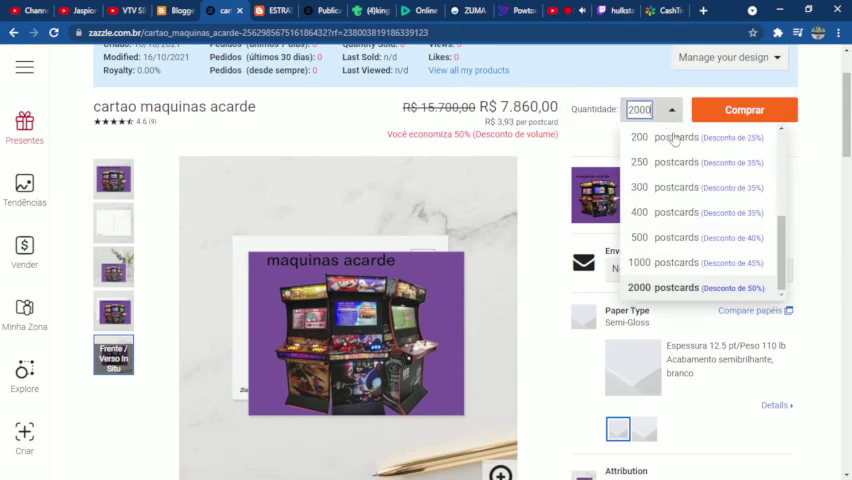
{"action": "left_click_drag", "start_coordinate": [788, 255], "coordinate": [792, 249]}
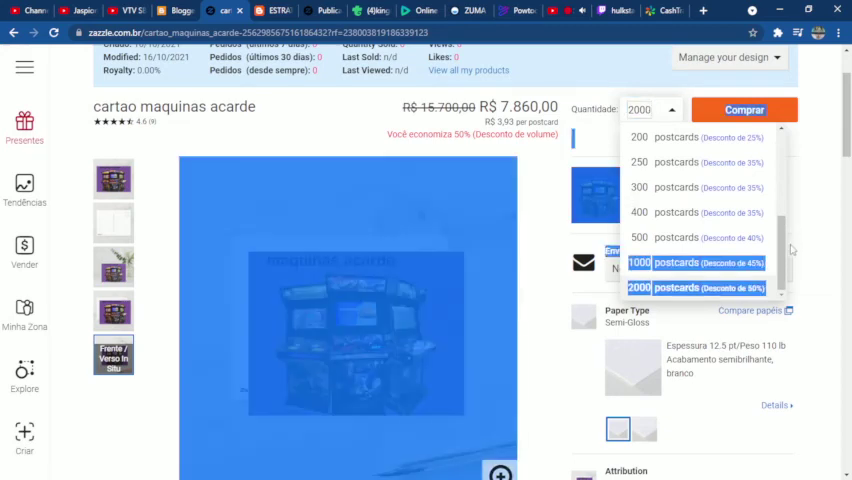
{"action": "scroll", "coordinate": [775, 240], "scroll_direction": "up", "scroll_amount": 4}
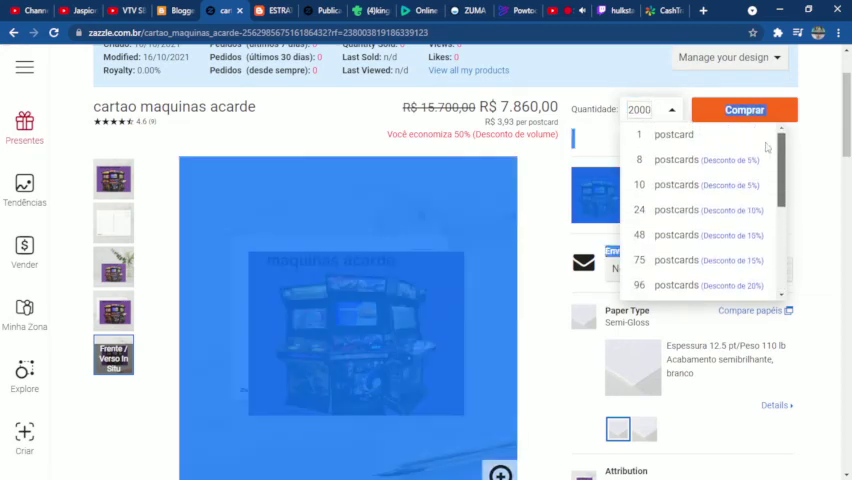
{"action": "left_click", "coordinate": [676, 135]}
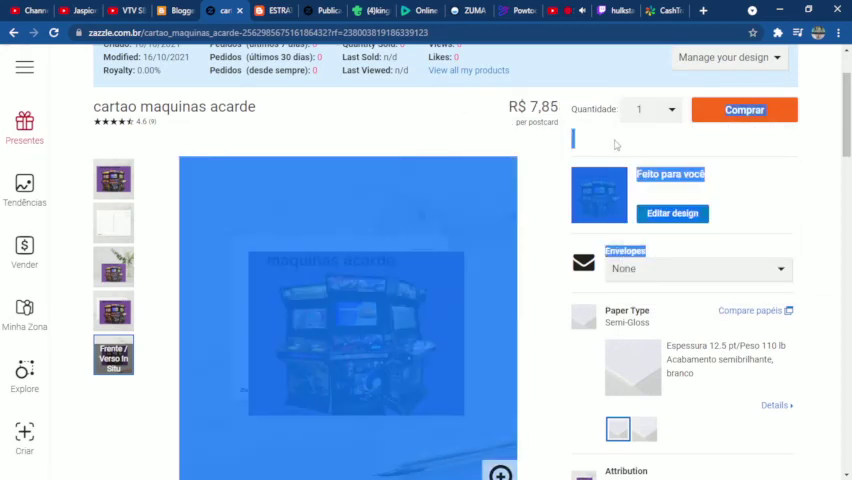
{"action": "left_click", "coordinate": [543, 175]}
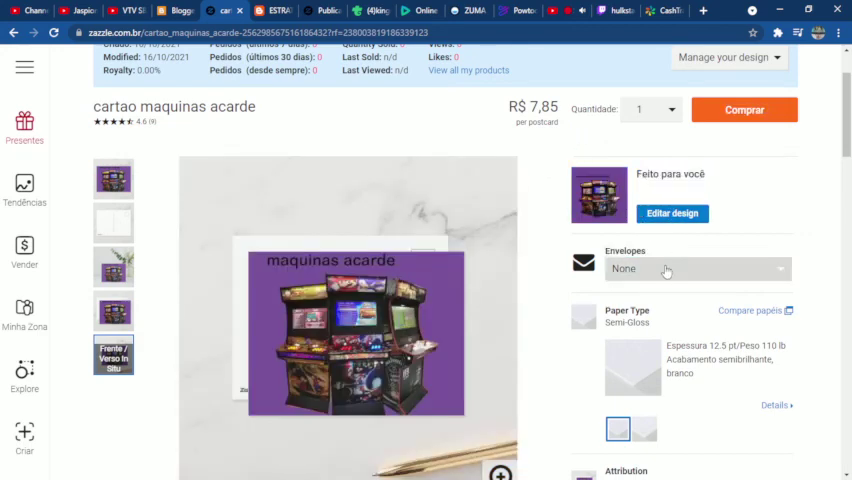
{"action": "scroll", "coordinate": [848, 167], "scroll_direction": "down", "scroll_amount": 3}
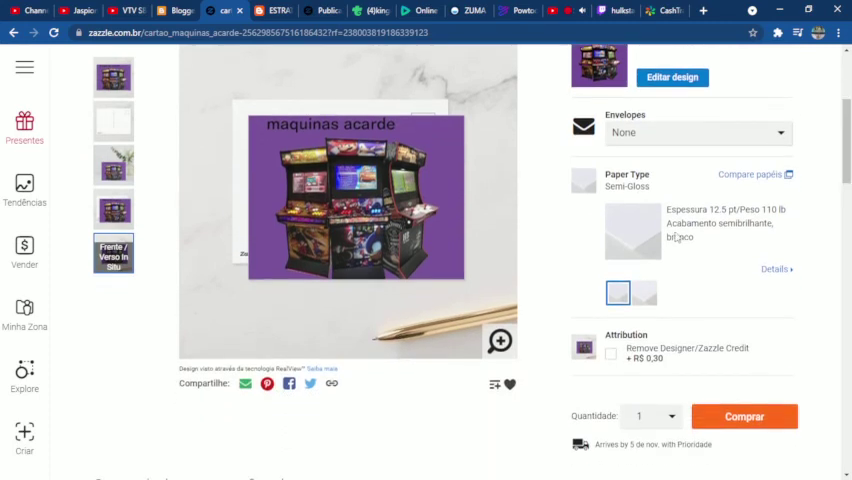
- Keep Semi-Gloss paper after comparing Matte, then ask OBS Studio to stop the stream
{"action": "left_click", "coordinate": [583, 184]}
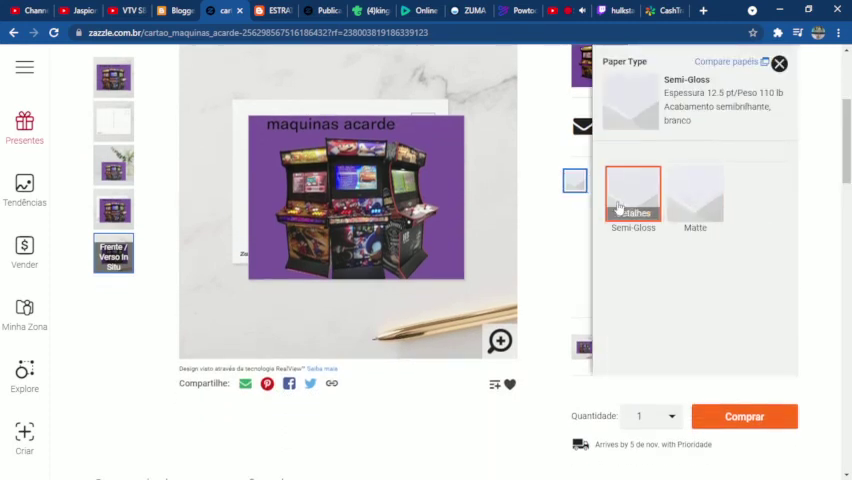
{"action": "left_click", "coordinate": [688, 203]}
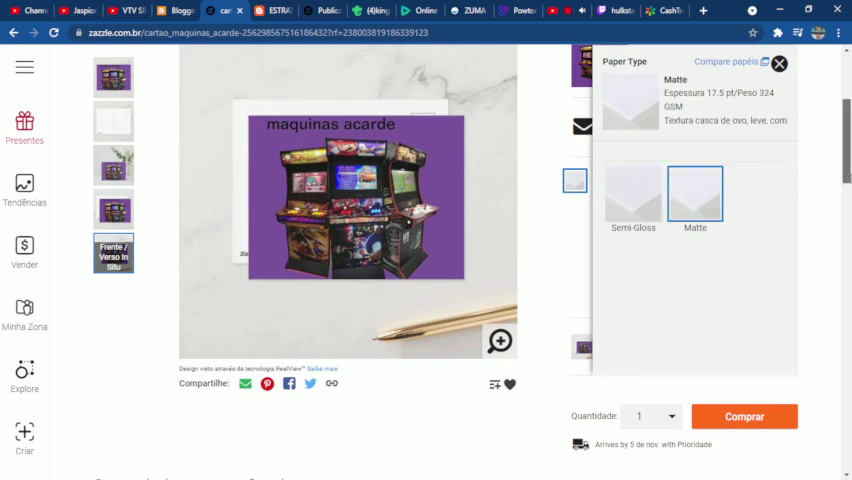
{"action": "scroll", "coordinate": [400, 250], "scroll_direction": "up", "scroll_amount": 2}
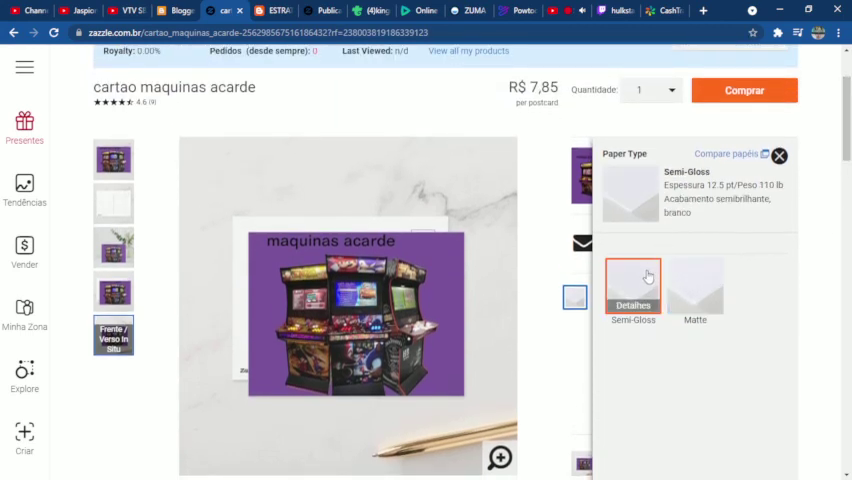
{"action": "left_click", "coordinate": [640, 282]}
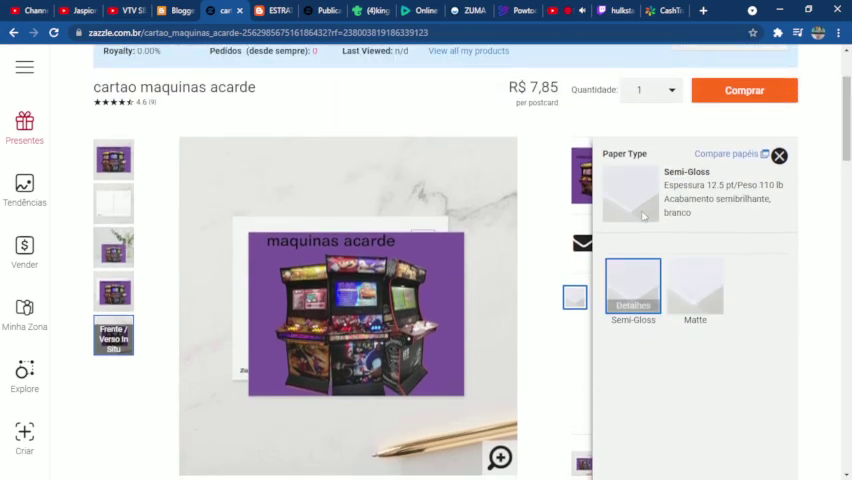
{"action": "left_click", "coordinate": [780, 157]}
{"action": "scroll", "coordinate": [780, 157], "scroll_direction": "down", "scroll_amount": 4}
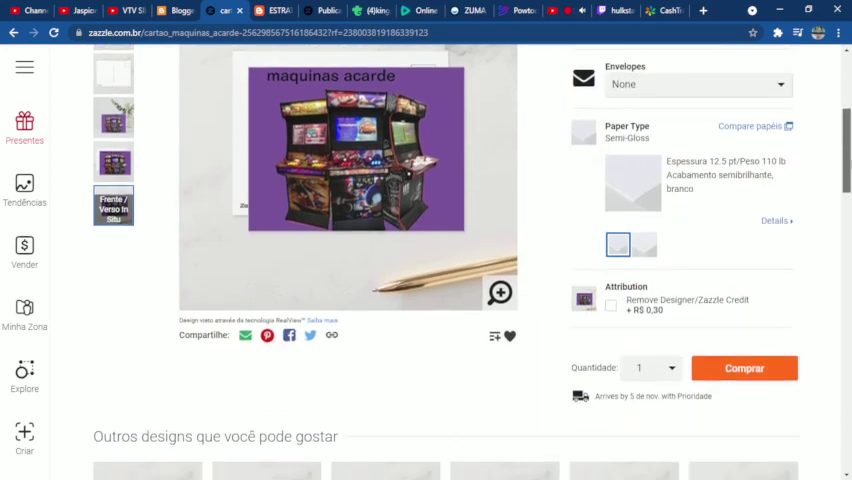
{"action": "left_click_drag", "start_coordinate": [849, 165], "coordinate": [849, 106]}
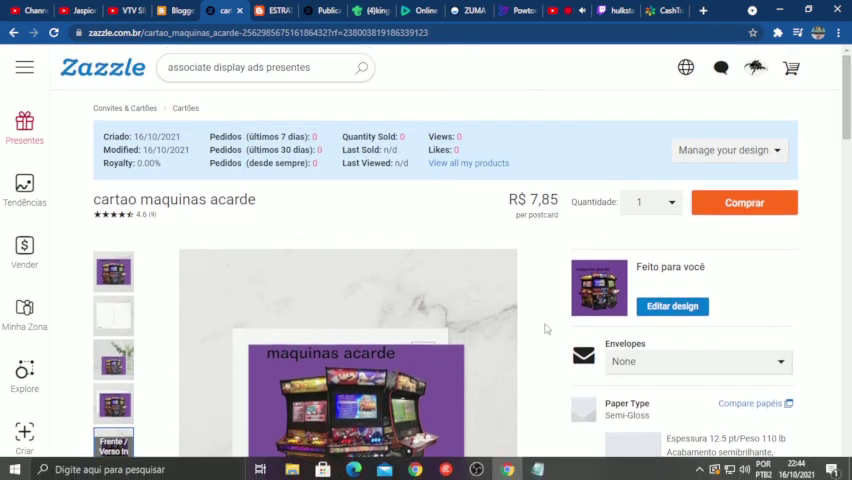
{"action": "left_click", "coordinate": [476, 470]}
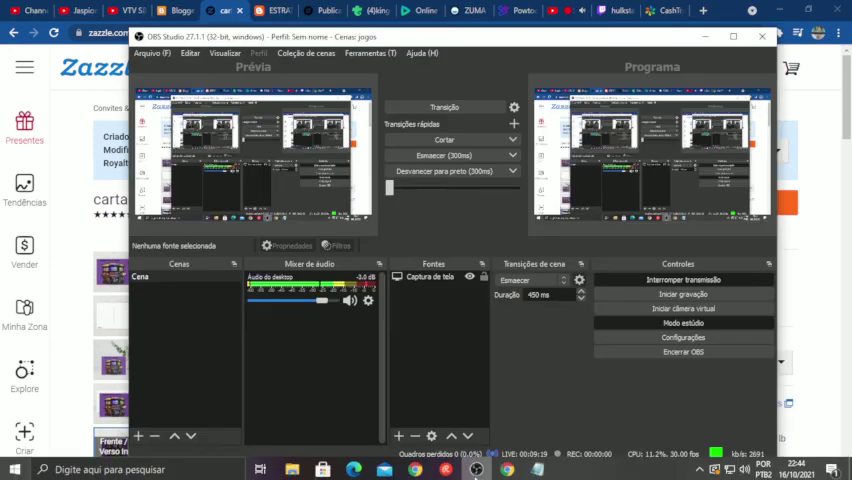
{"action": "left_click", "coordinate": [671, 282]}
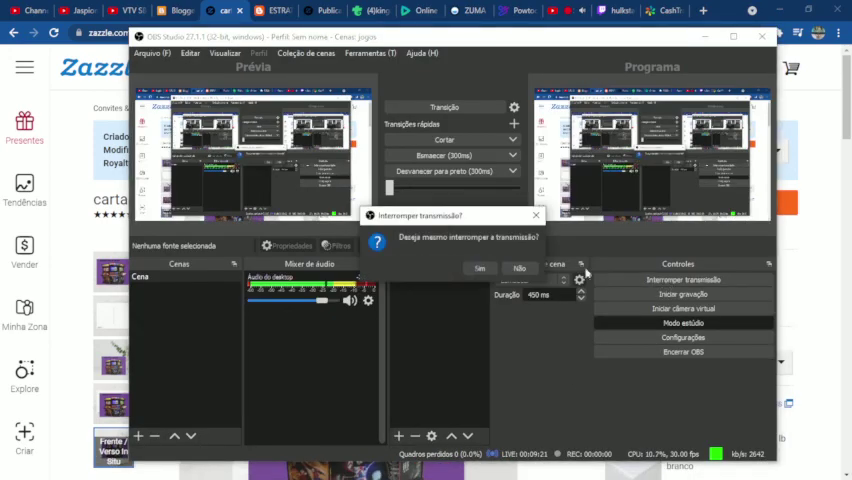